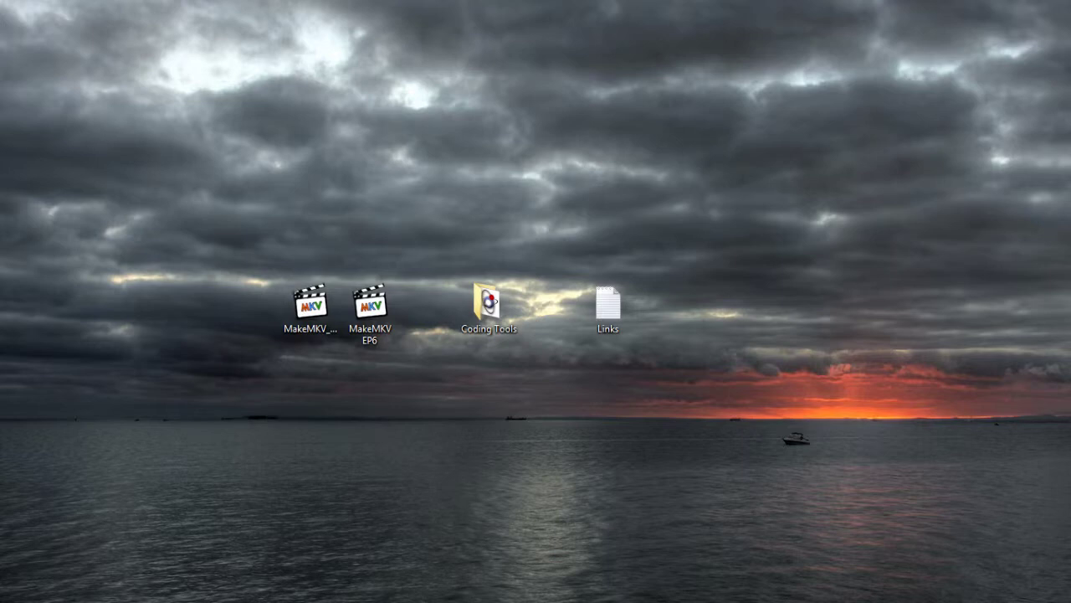
- Check the Coding Tools folder, then read the MKVToolNix download address in the Links note
double_click(498, 314)
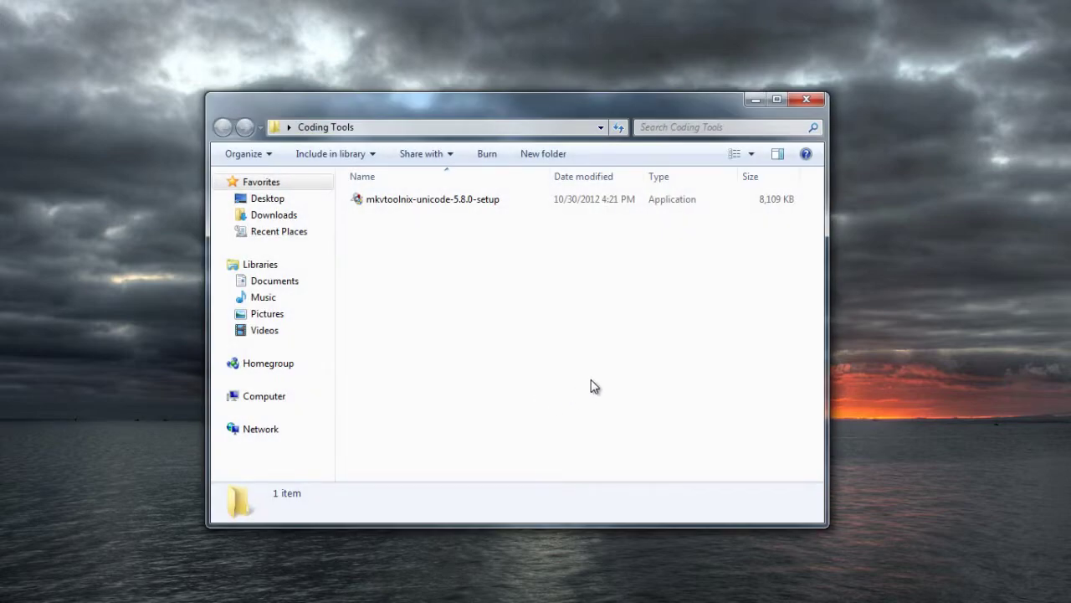
left_click(807, 99)
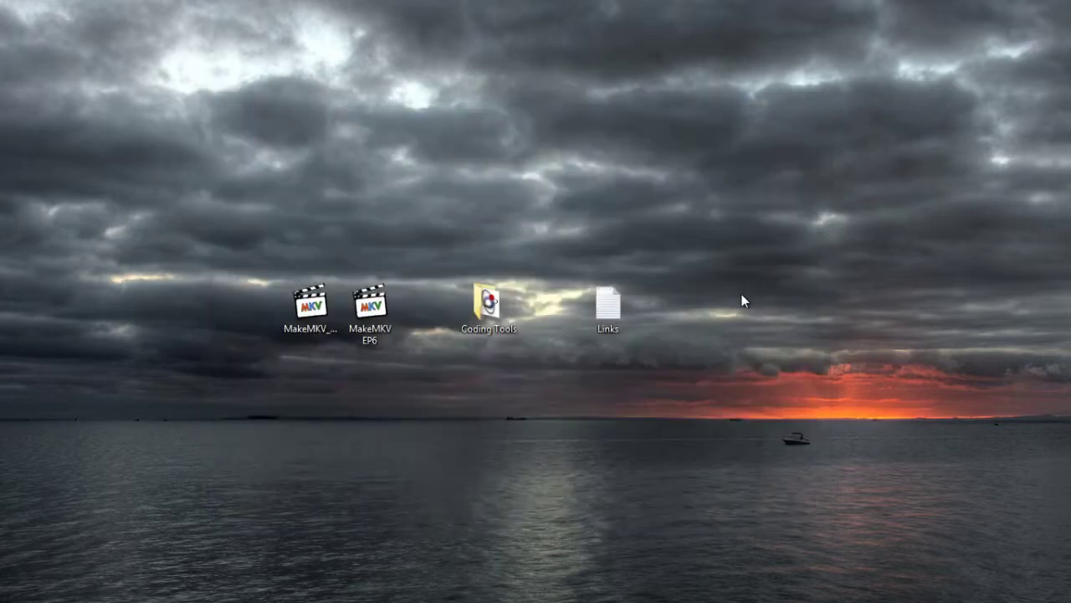
double_click(610, 306)
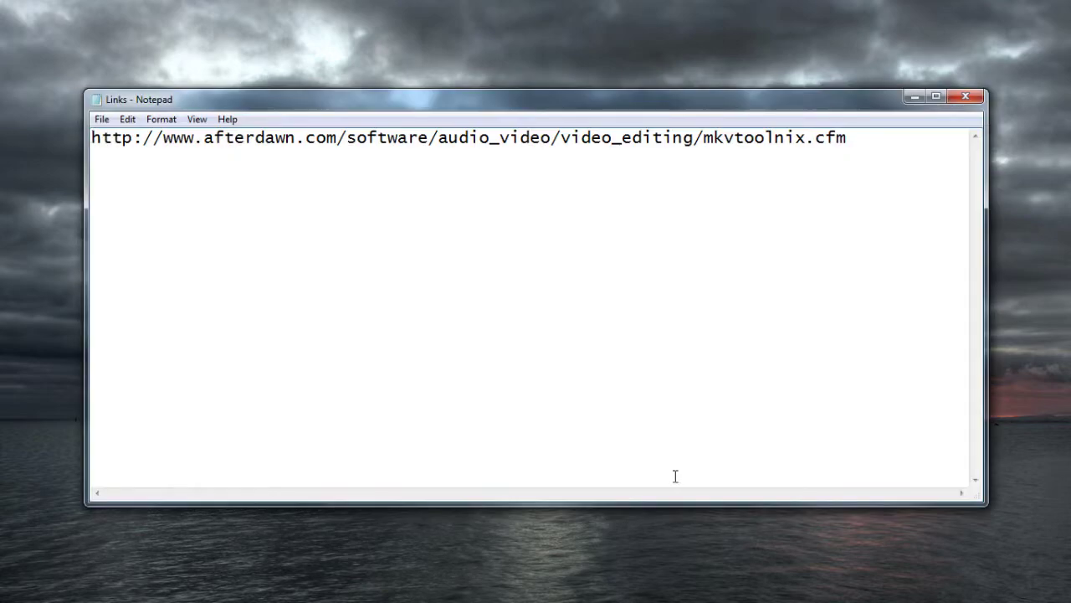
left_click(963, 98)
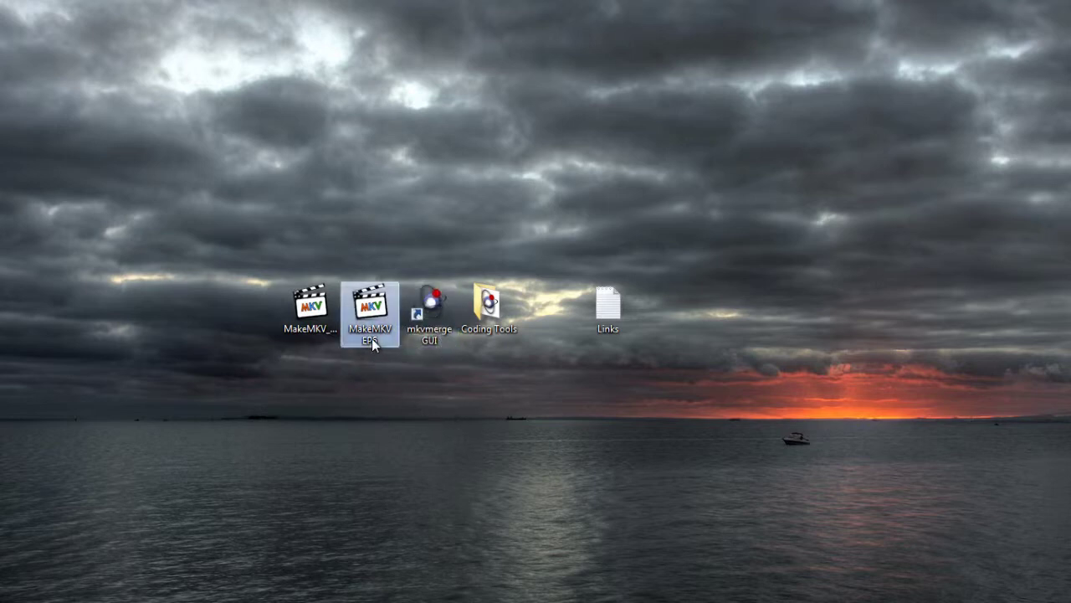
- Rename the desktop file MakeMKV EP 6 01 to BDRB EP6
left_click(372, 338)
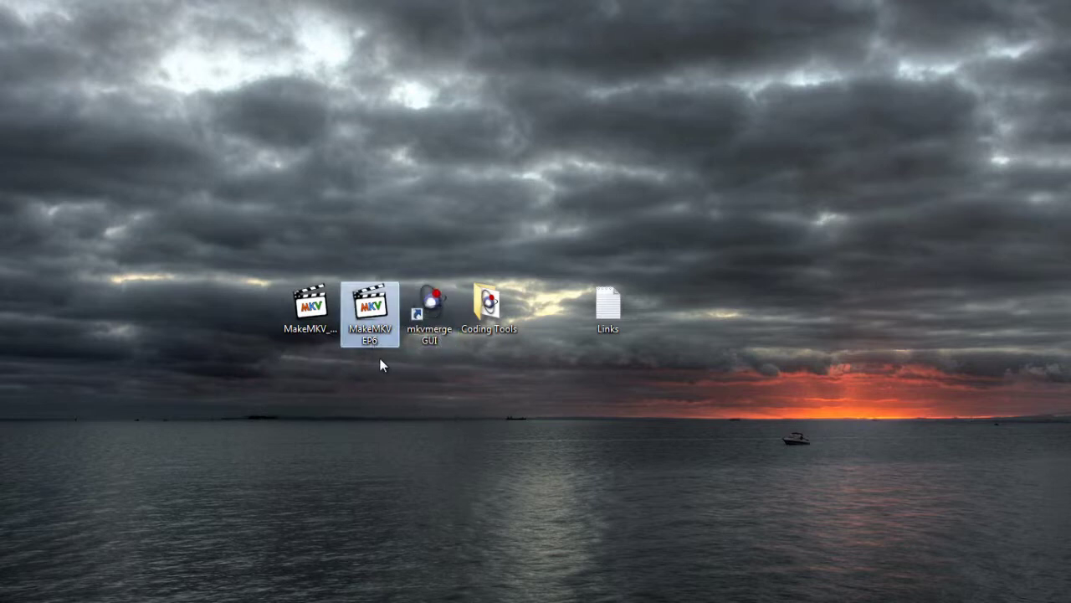
left_click(318, 339)
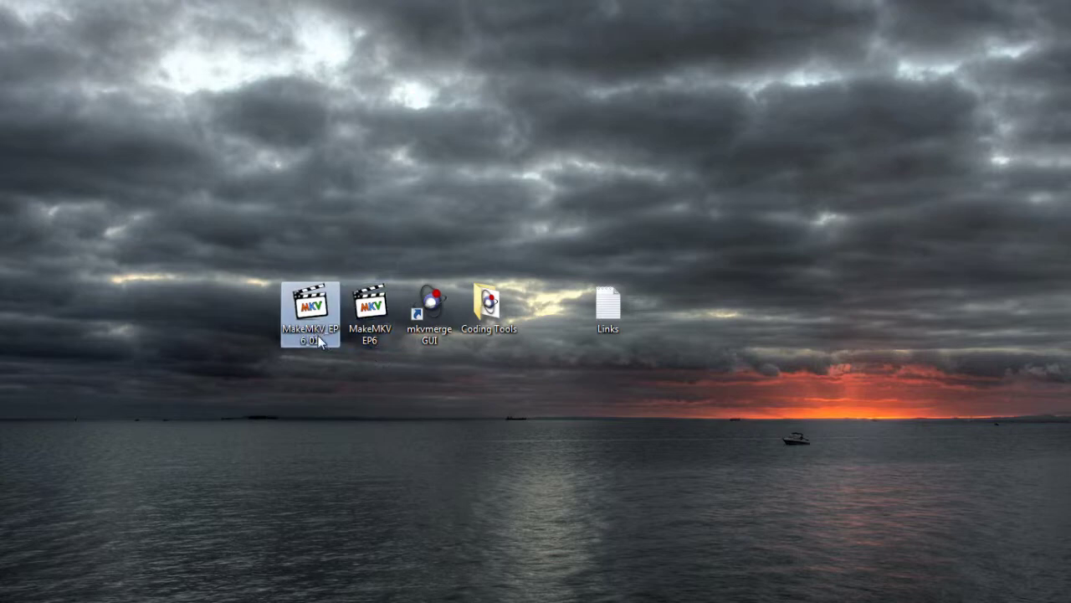
right_click(319, 339)
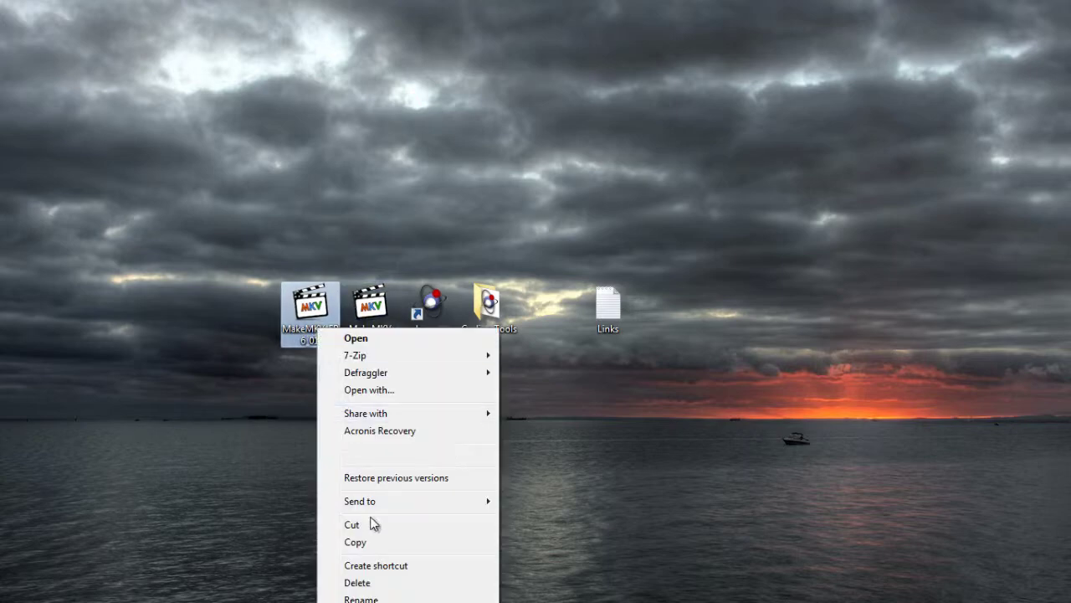
left_click(363, 600)
type("BDRB EP6")
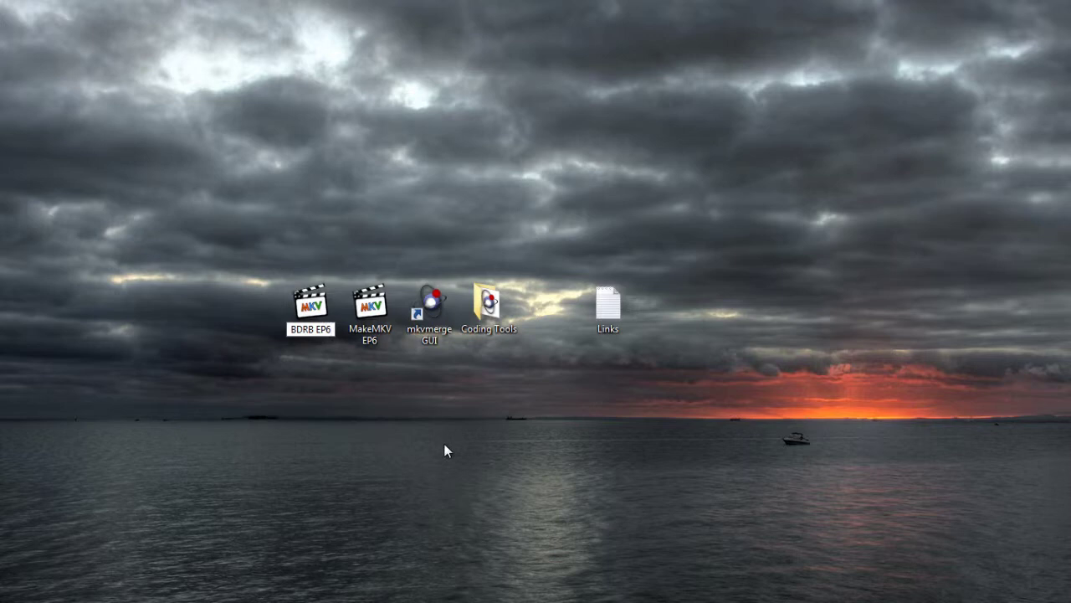
key("Return")
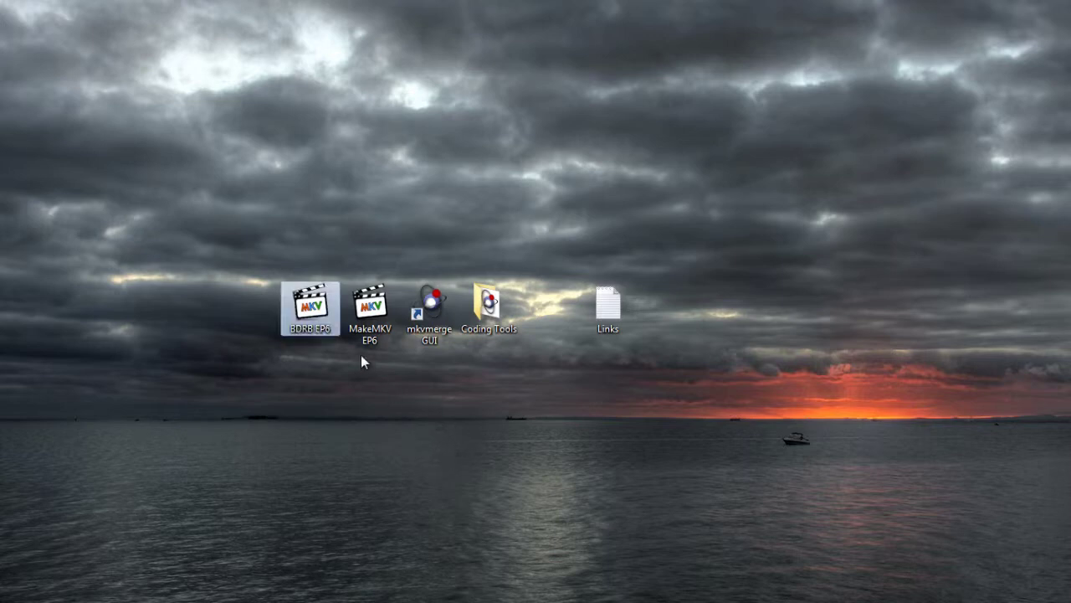
left_click(434, 321)
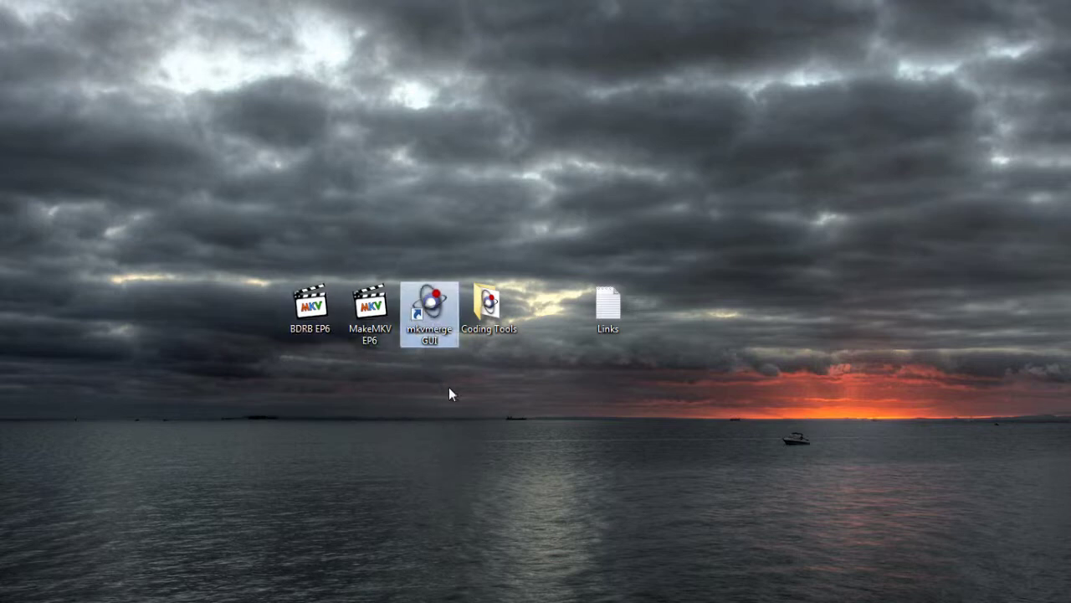
- Launch mkvmerge GUI and load MakeMKV EP6.mkv as the input file
double_click(434, 326)
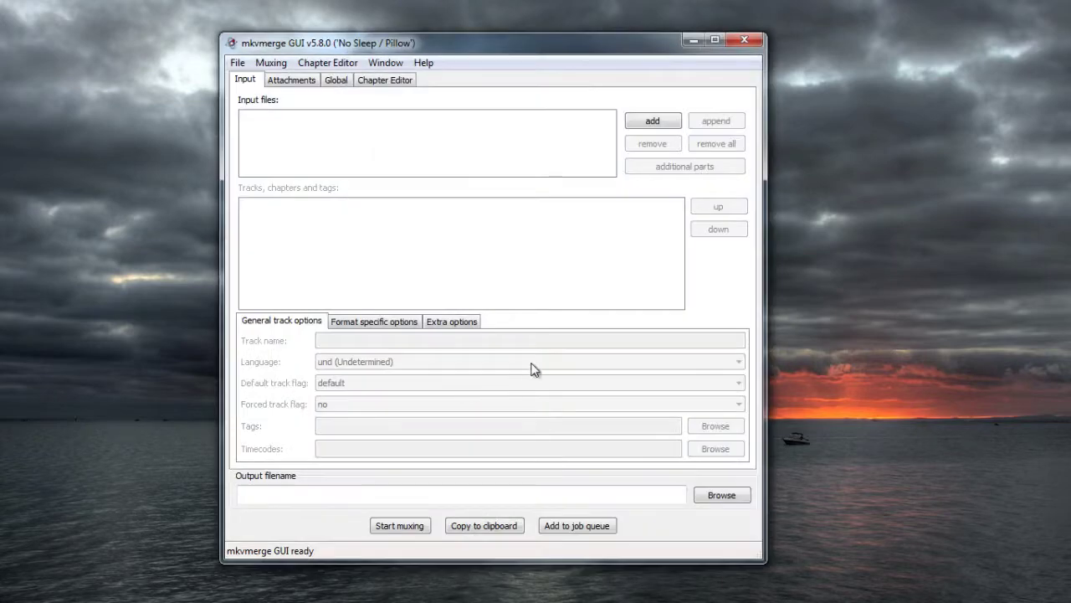
left_click(653, 126)
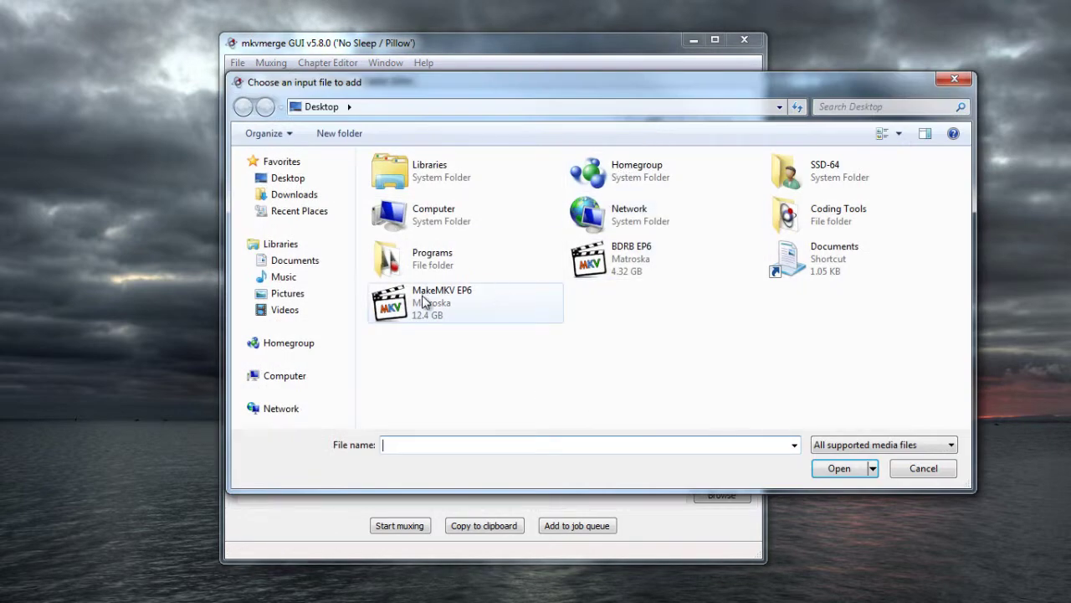
left_click(425, 301)
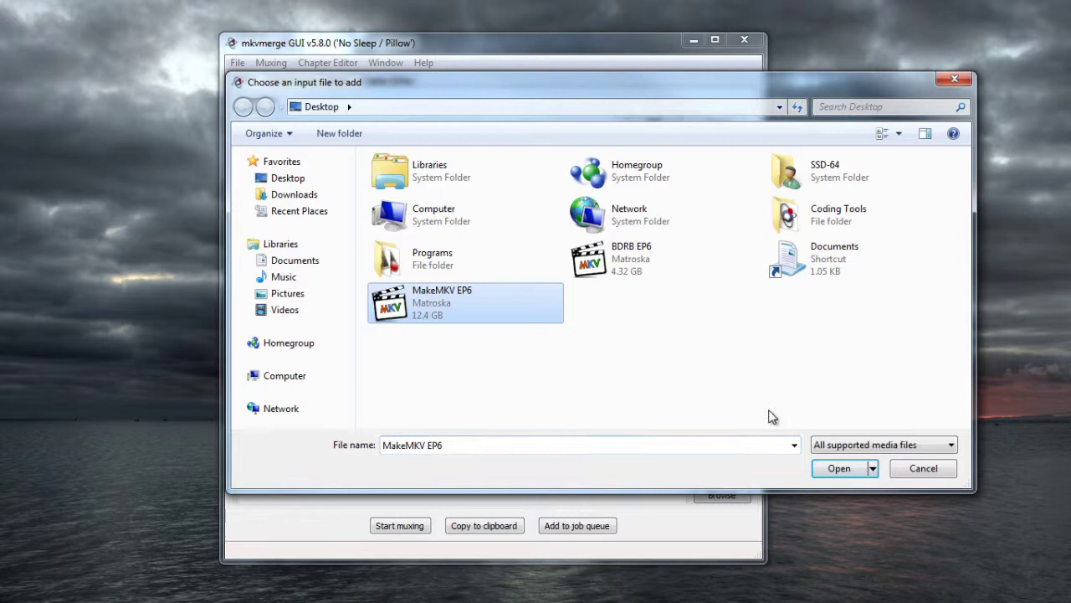
left_click(840, 469)
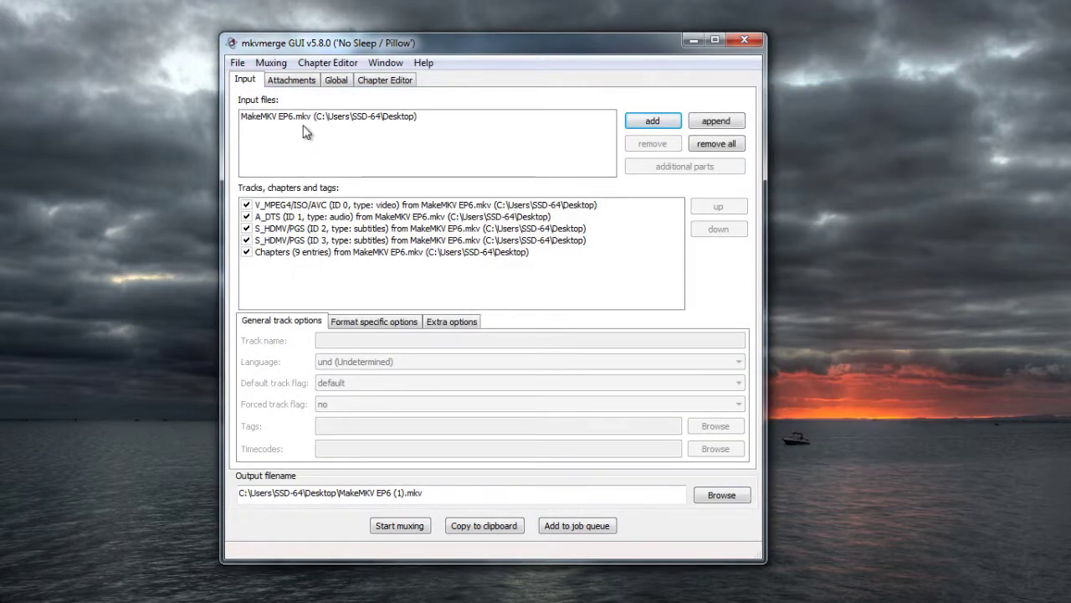
left_click(308, 205)
left_click(312, 217)
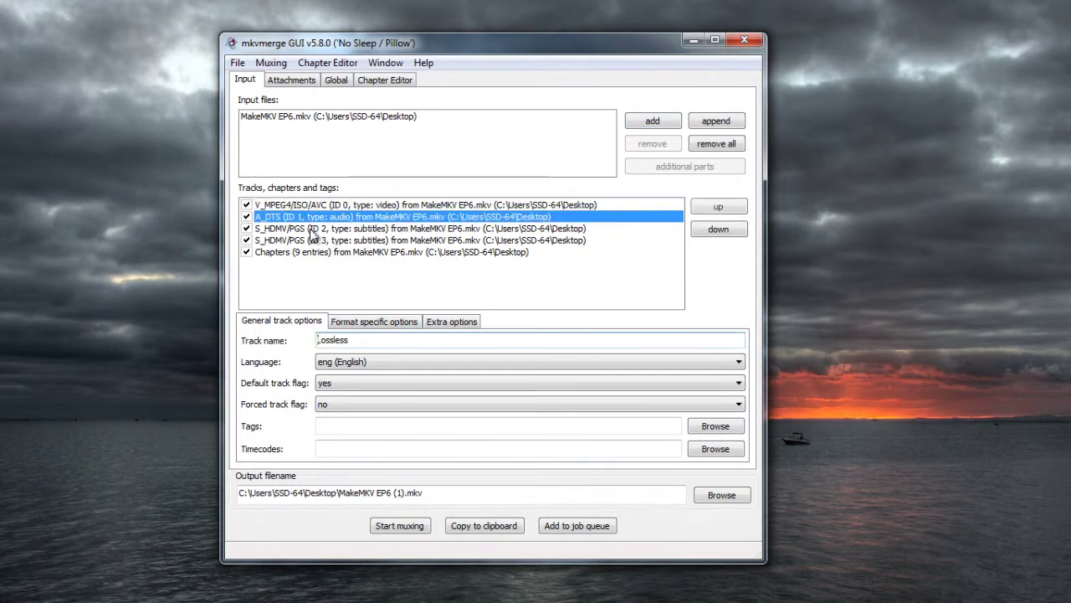
left_click(312, 231)
left_click(312, 241)
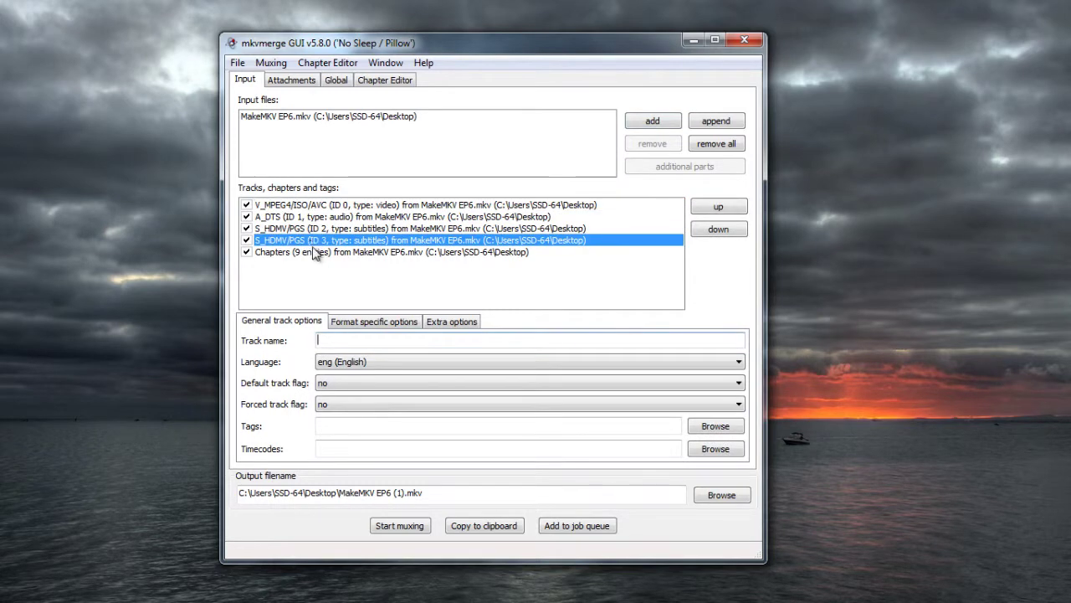
left_click(314, 252)
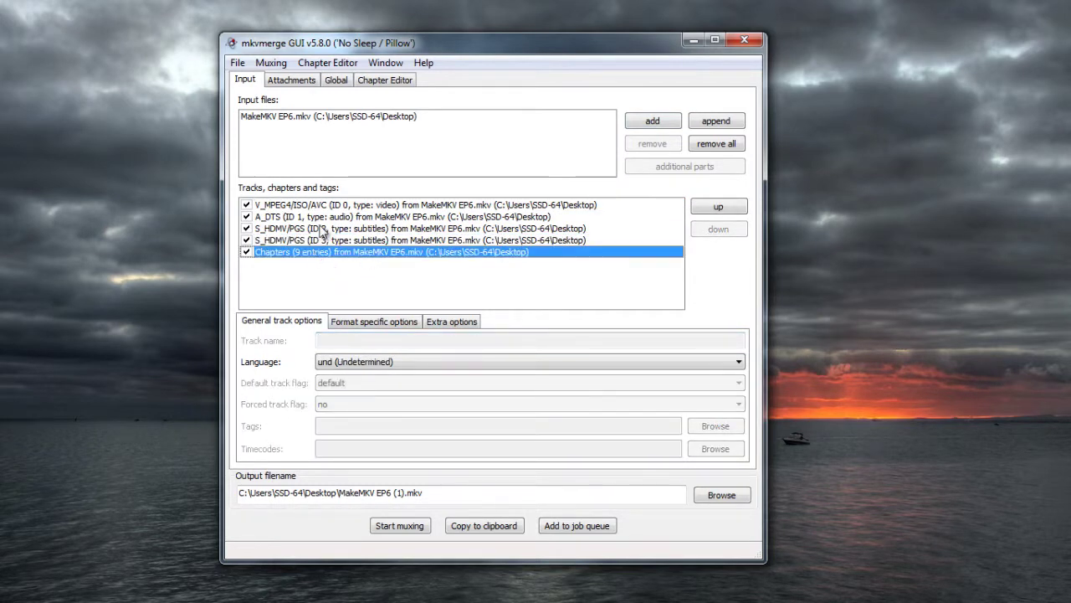
left_click(291, 209)
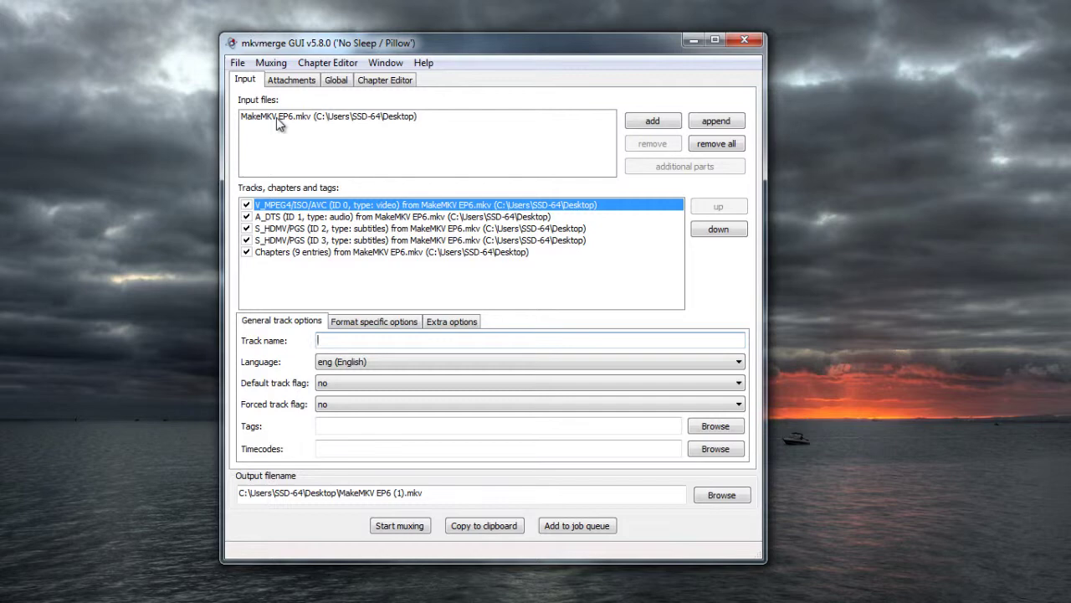
- Exclude the V_MPEG4 video and ID 2 PGS subtitle tracks, then select the ID 3 subtitle
left_click(247, 205)
left_click(312, 219)
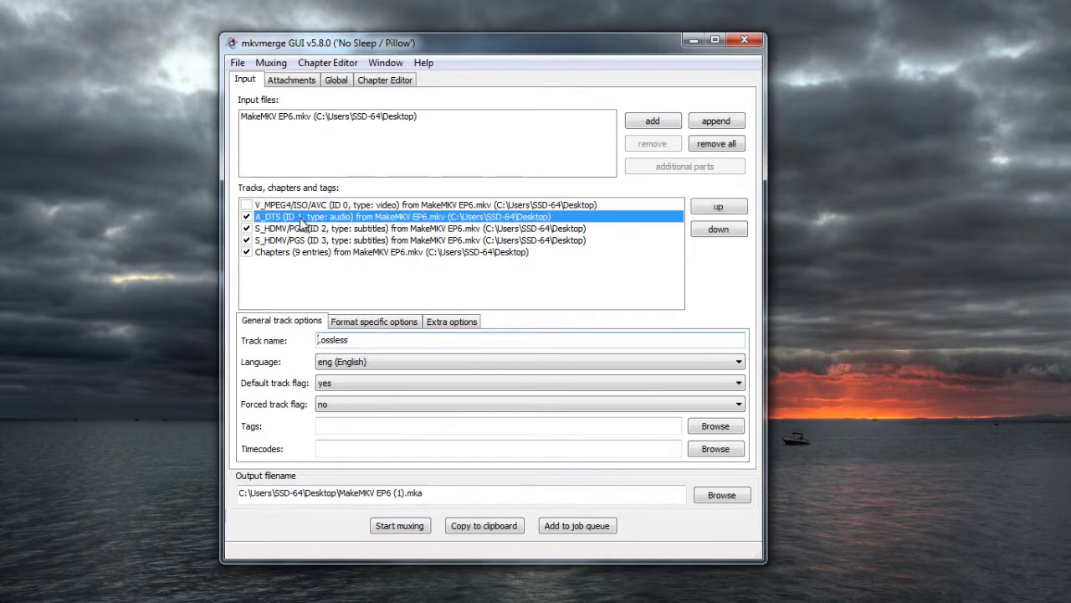
left_click(305, 229)
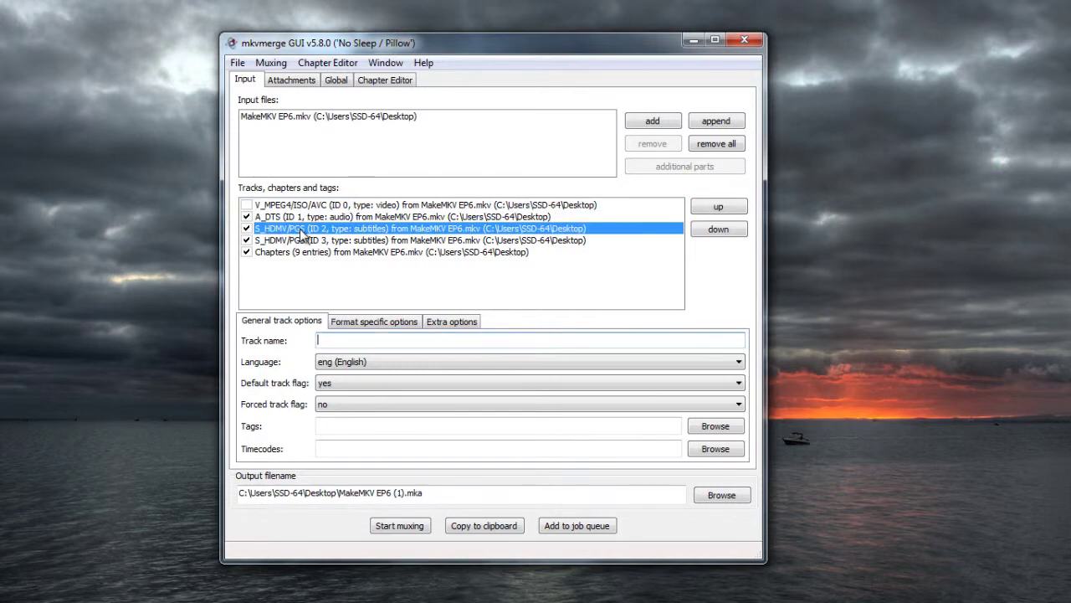
left_click(246, 228)
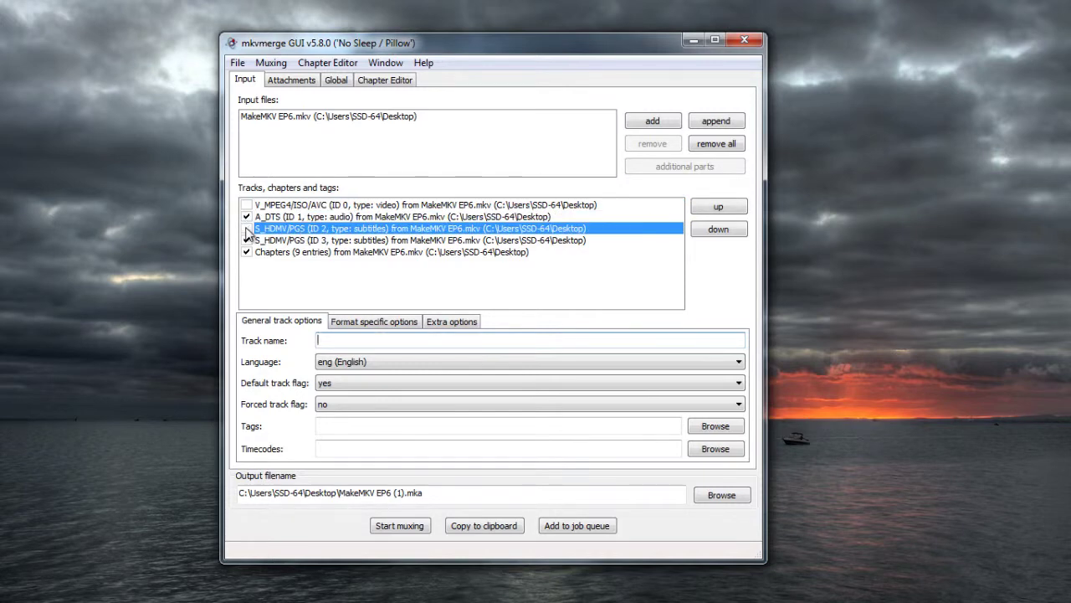
left_click(357, 241)
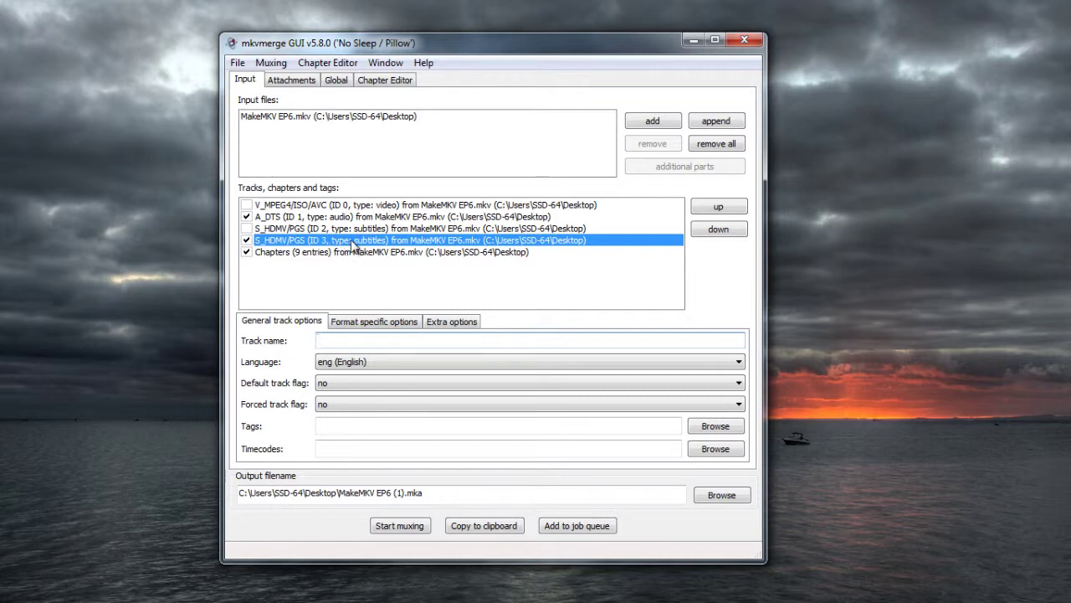
- Set both the Default and Forced track flags to yes for the ID 3 subtitle
left_click(348, 379)
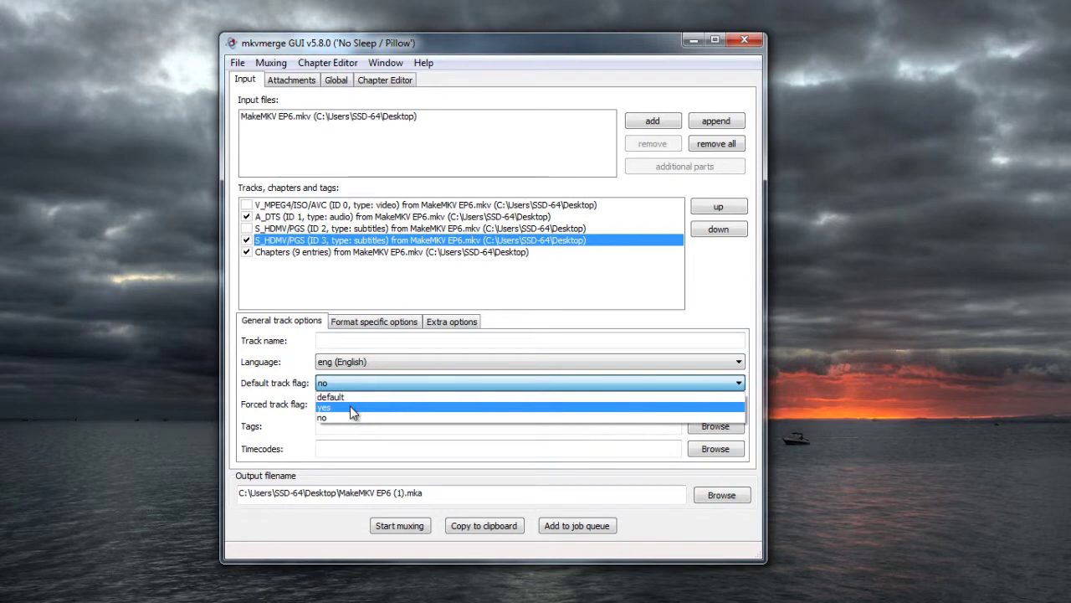
left_click(350, 406)
left_click(363, 406)
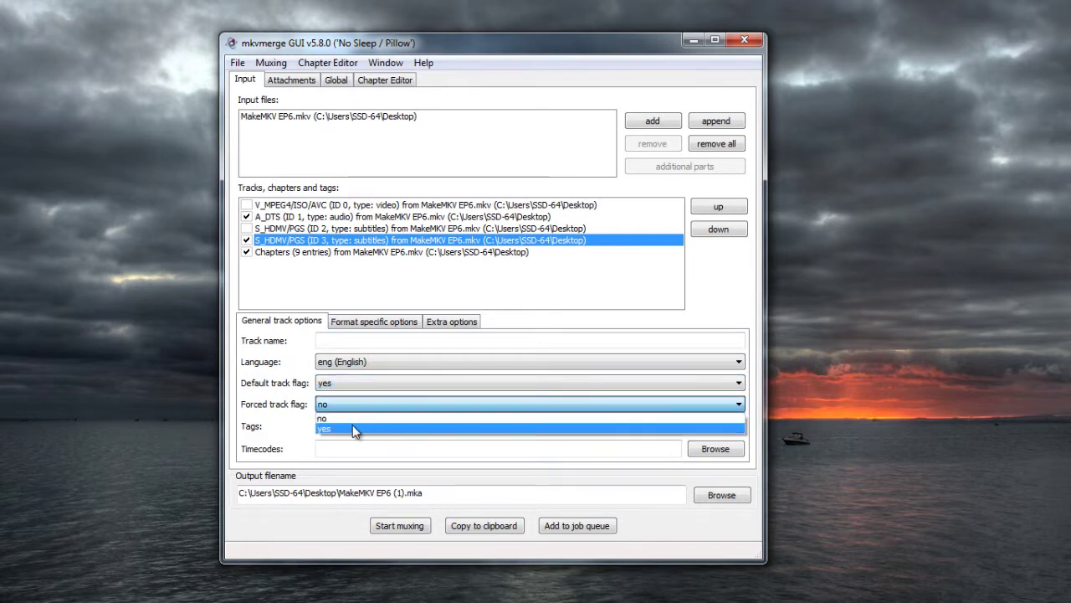
left_click(352, 425)
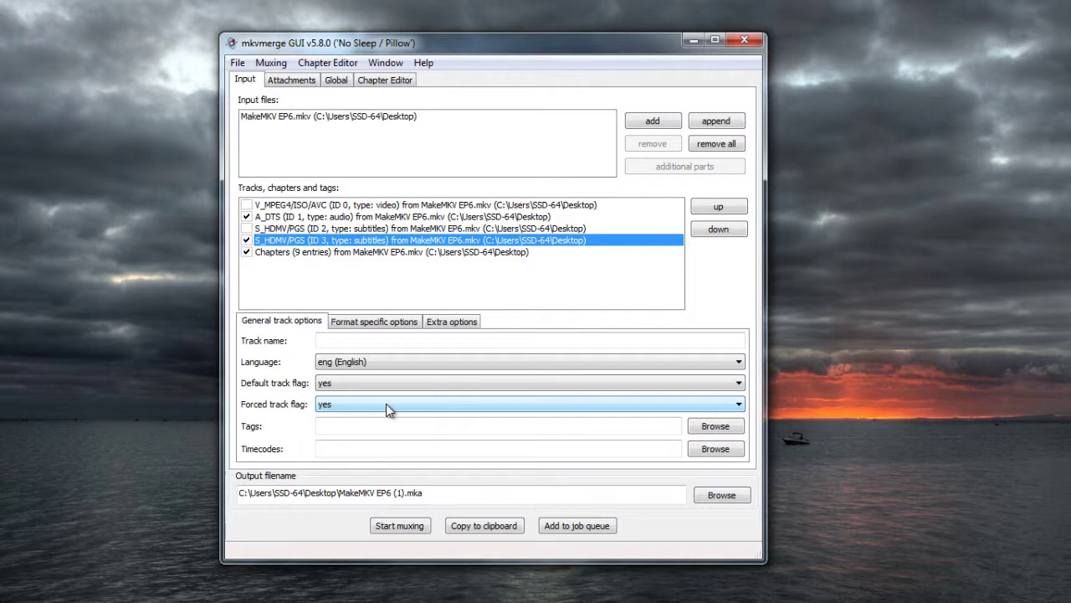
- Add BDRB EP6.MKV as a second input file
left_click(325, 251)
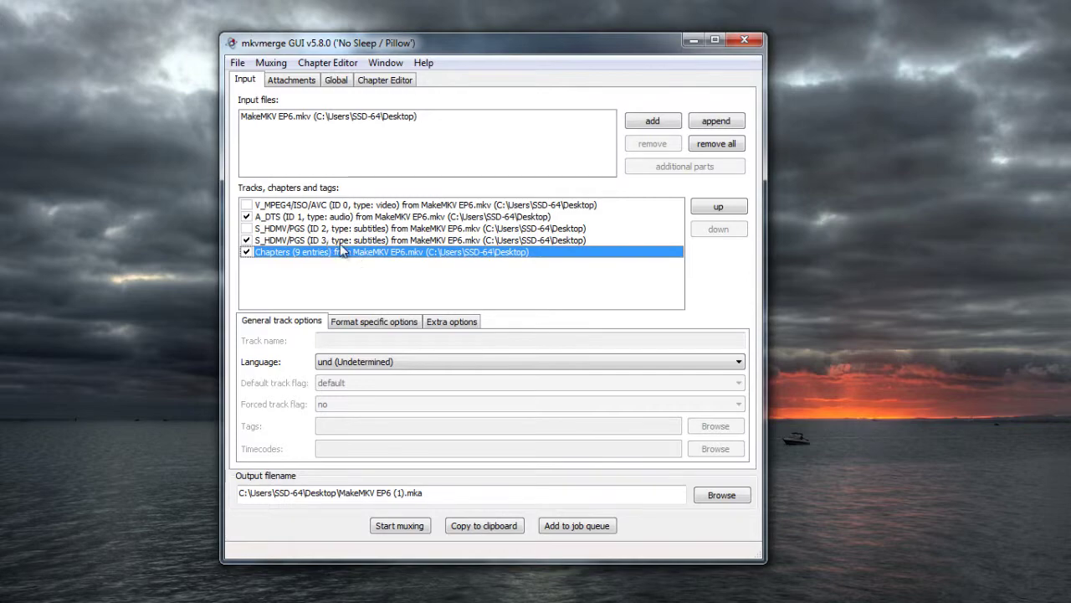
left_click(657, 124)
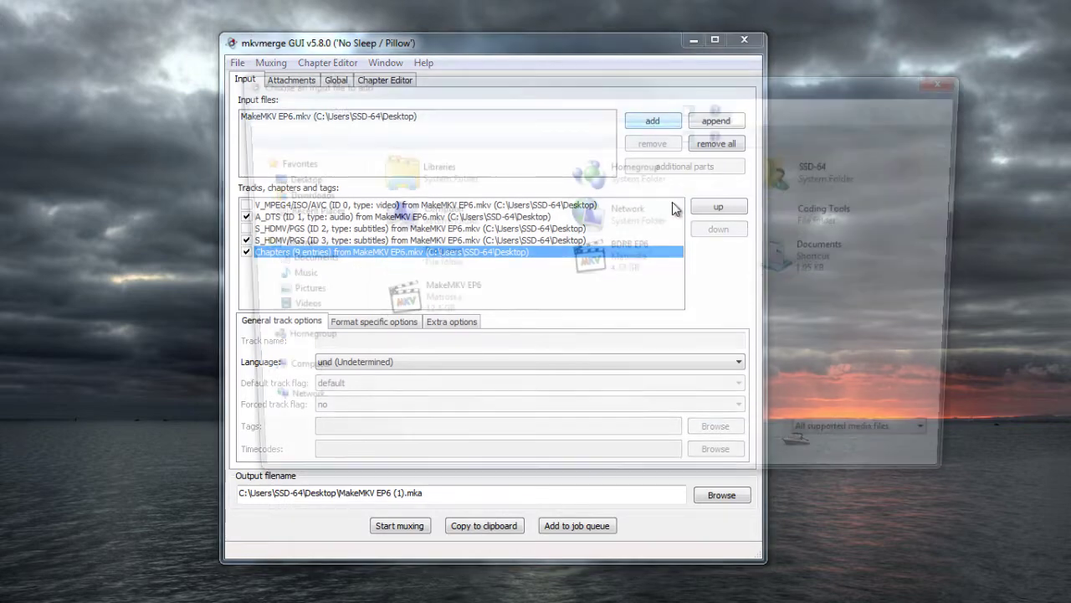
double_click(626, 249)
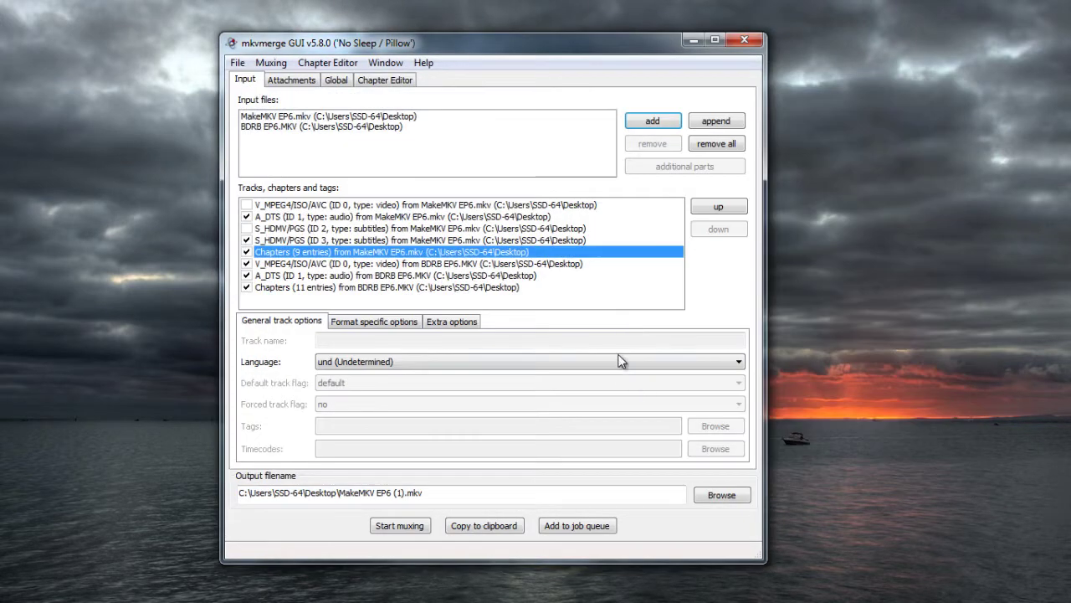
- Review the BDRB EP6 tracks and chapters, then exclude its DTS audio track
left_click(304, 263)
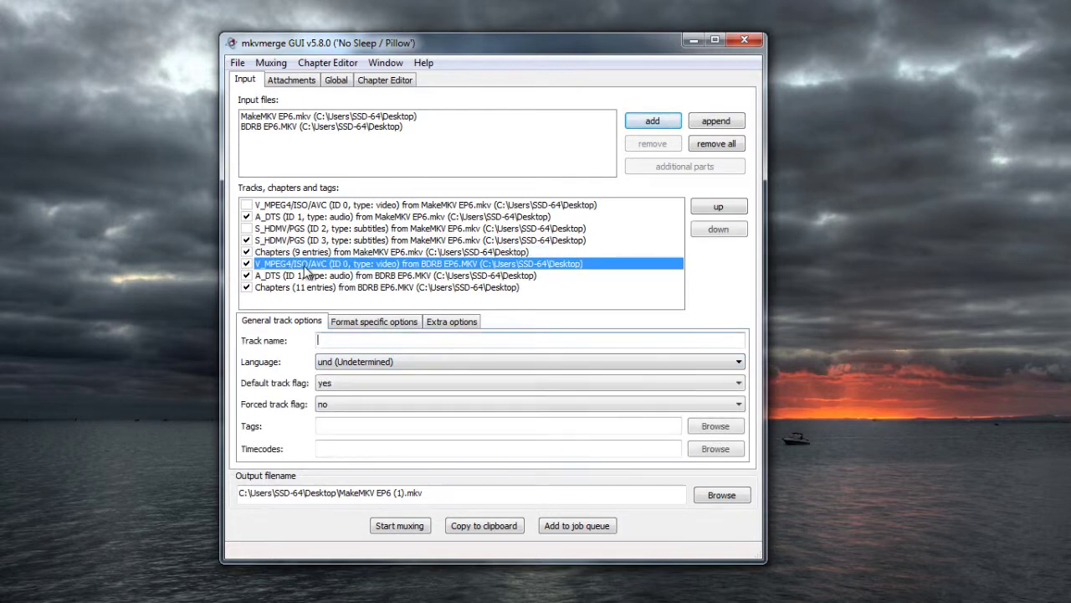
left_click(284, 278)
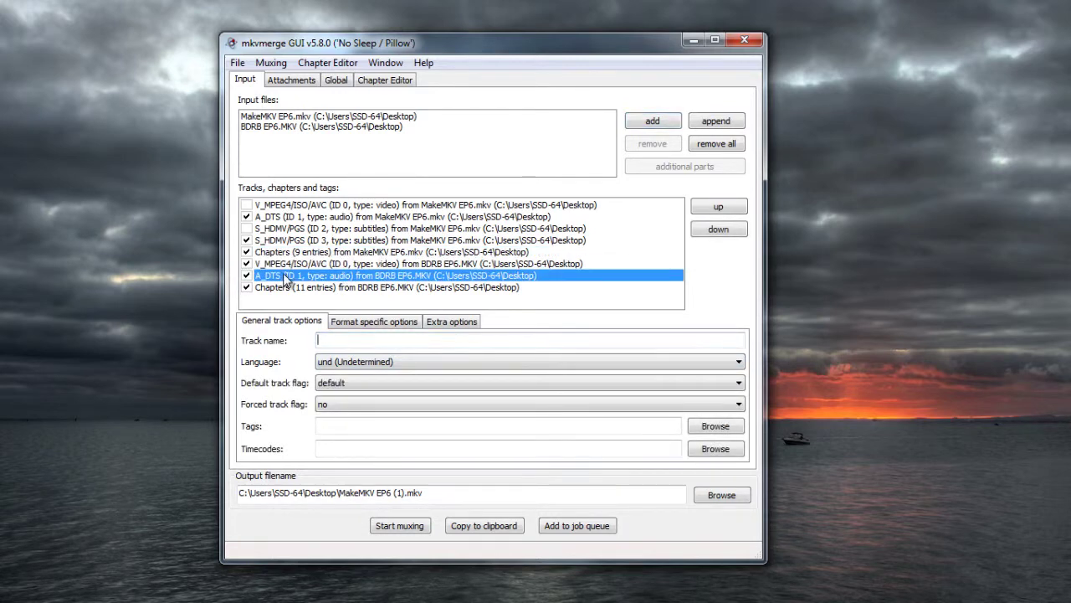
left_click(288, 286)
left_click(288, 265)
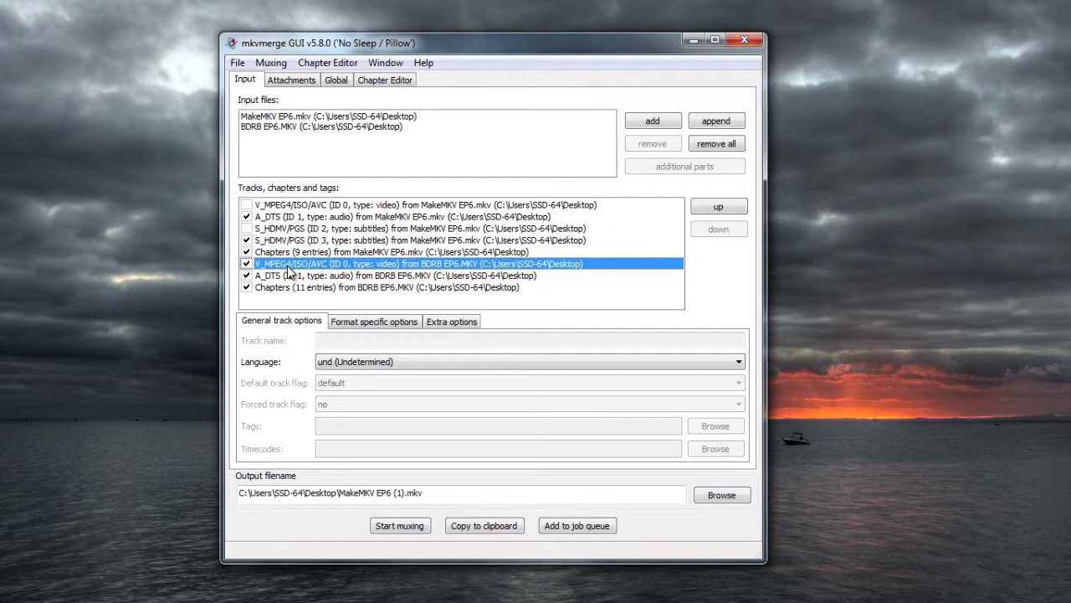
left_click(377, 252)
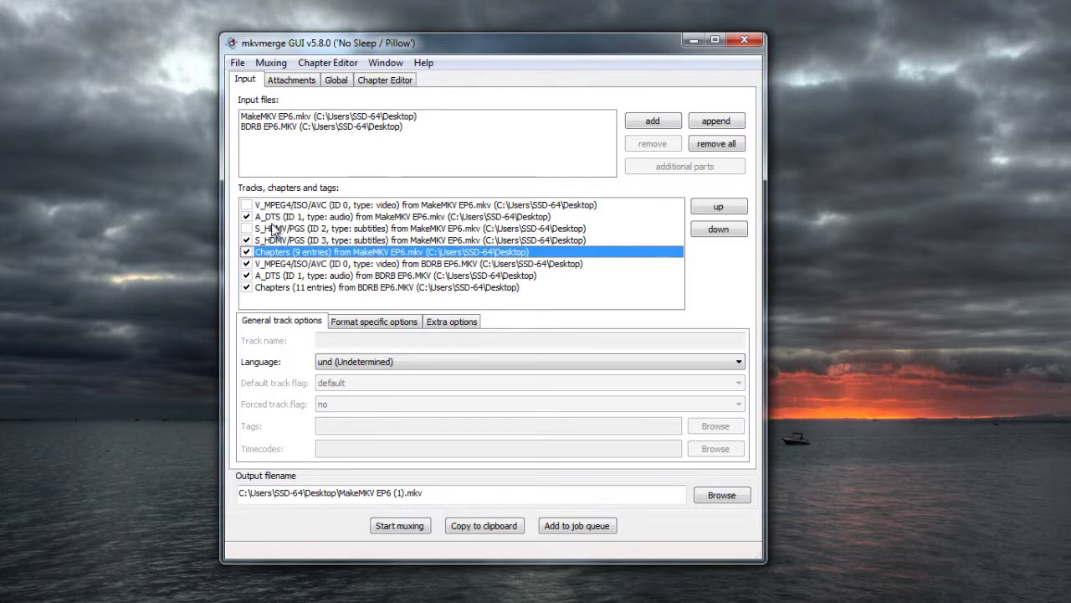
left_click(289, 265)
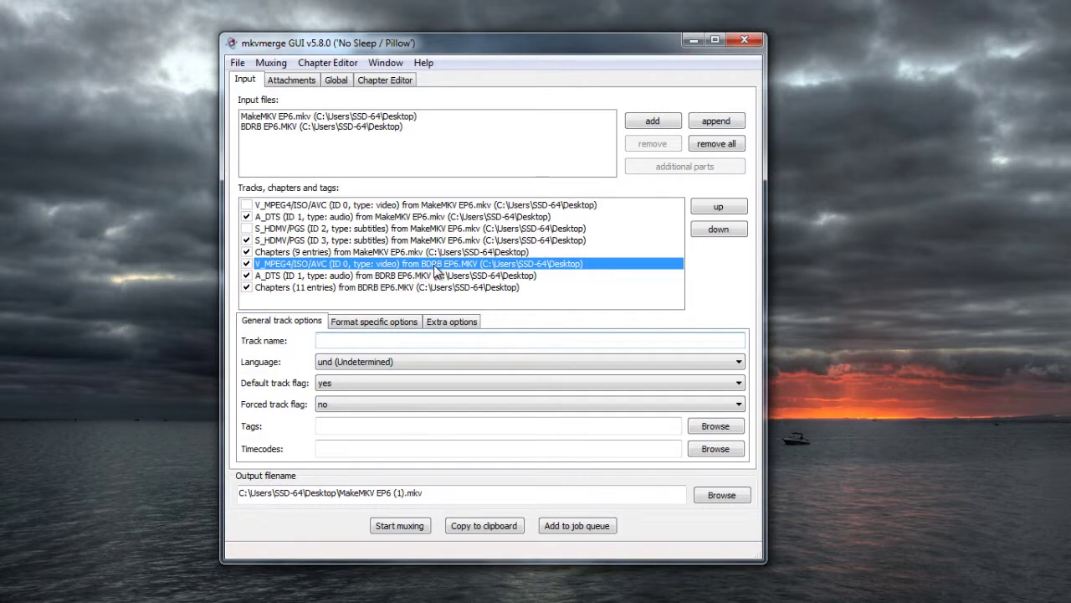
left_click(298, 279)
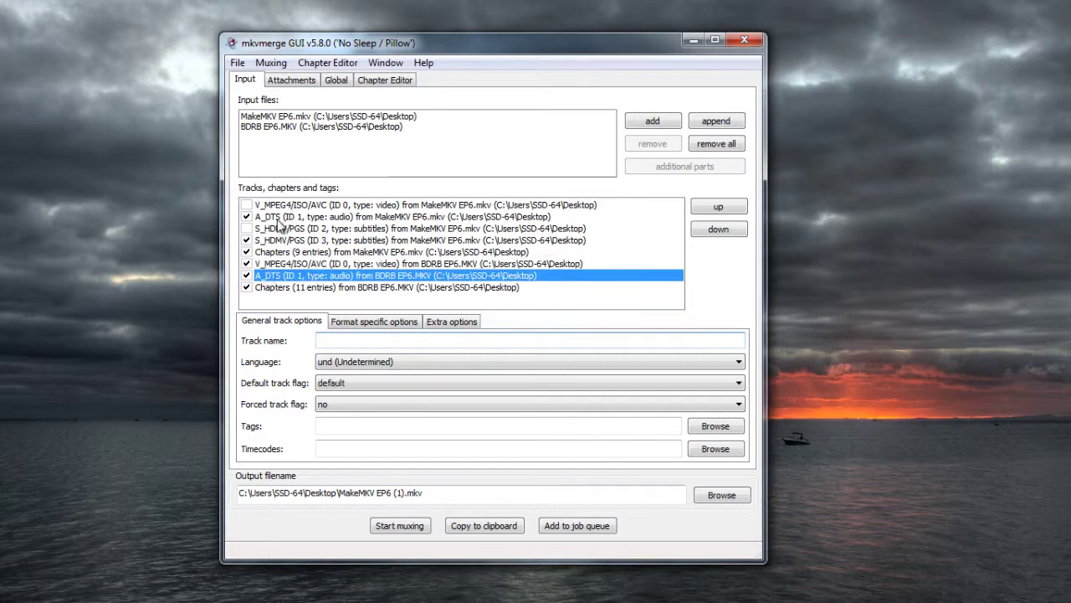
- Compare the 9-entry and 11-entry chapter lists, then untick the 11-entry BDRB EP6 chapters
left_click(288, 289)
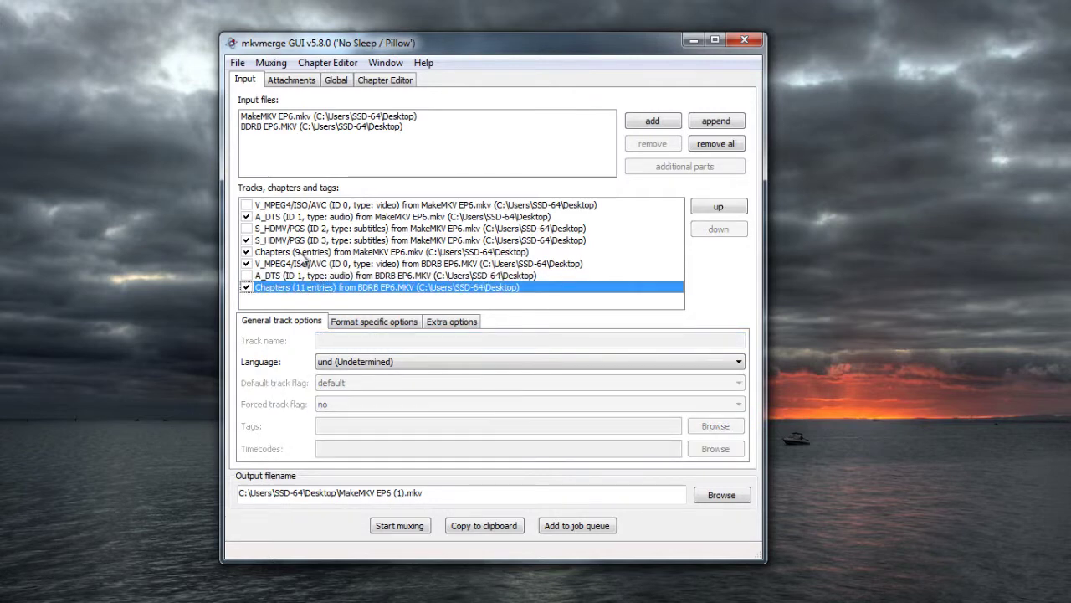
left_click(302, 255)
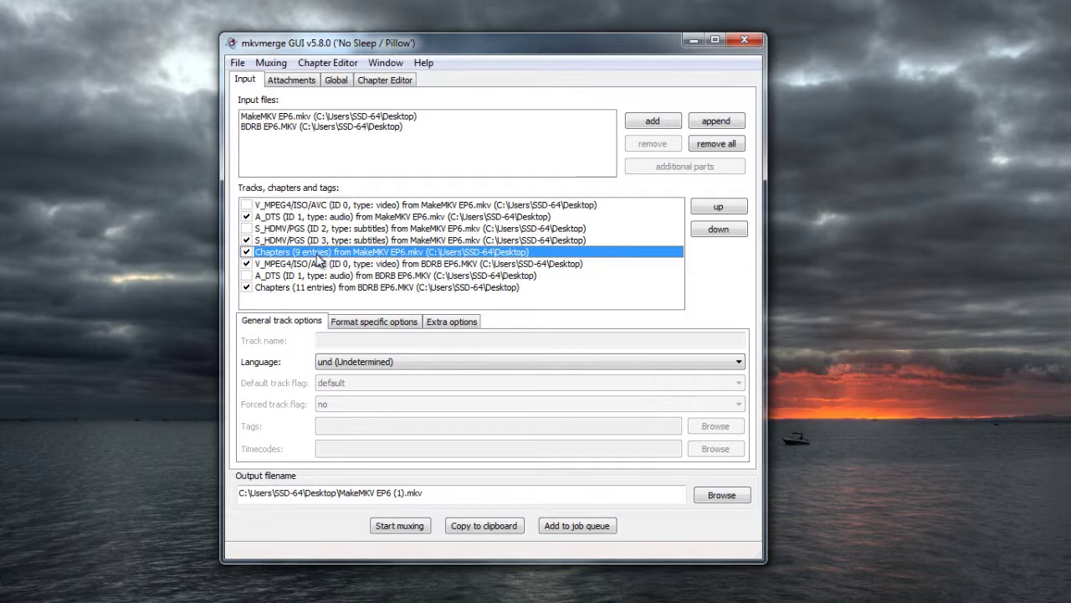
left_click(315, 287)
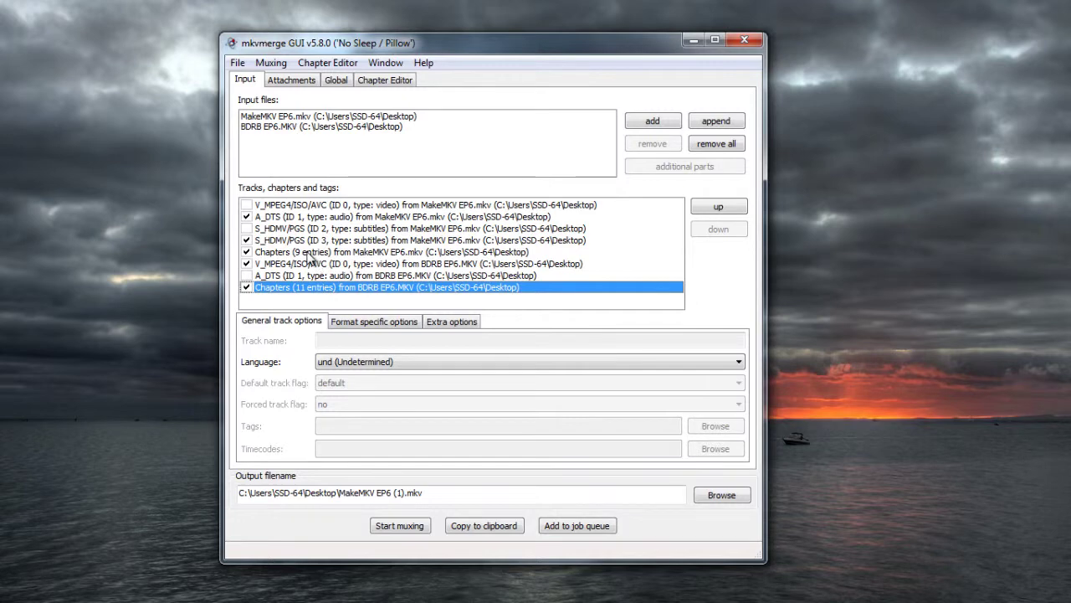
left_click(304, 253)
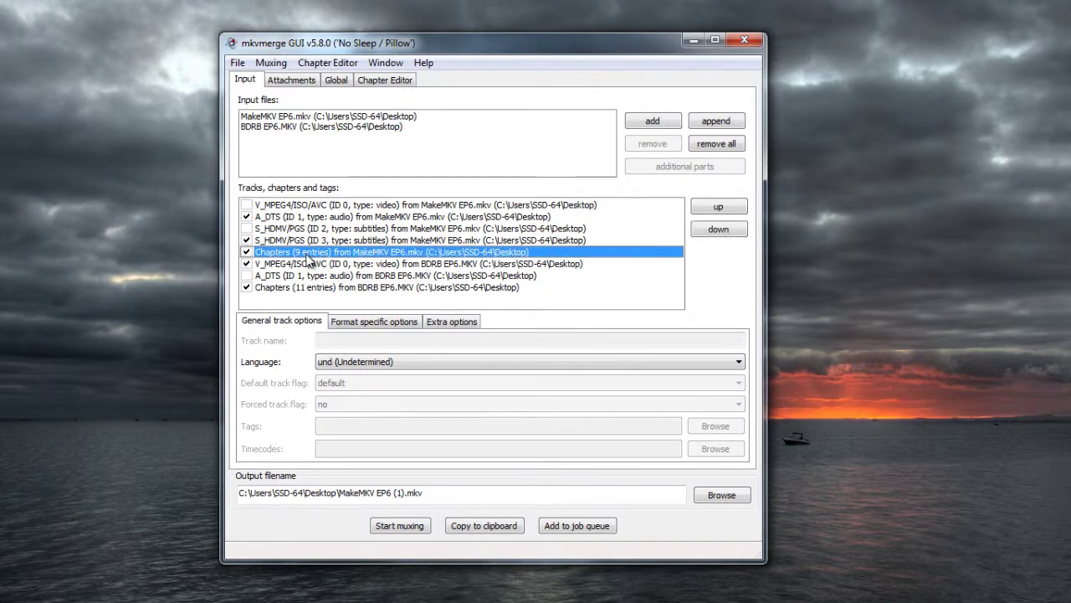
left_click(326, 288)
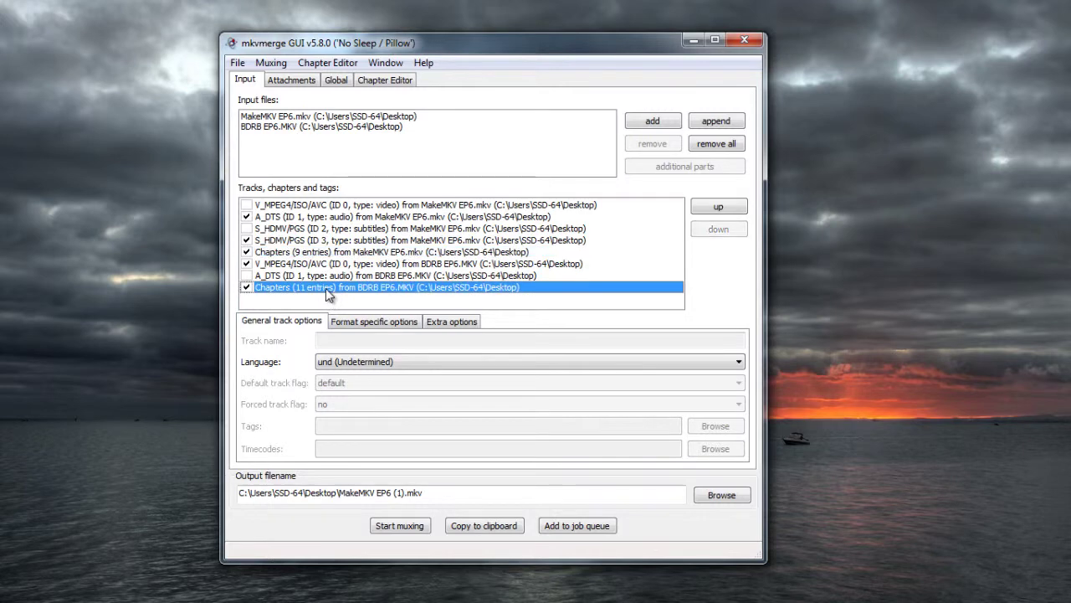
left_click(292, 253)
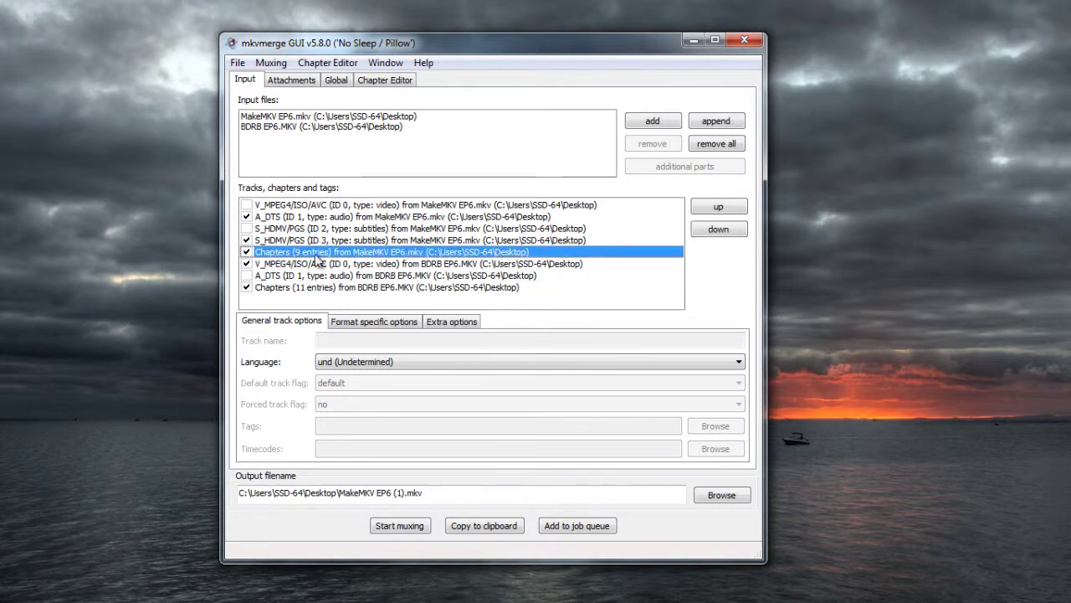
left_click(246, 287)
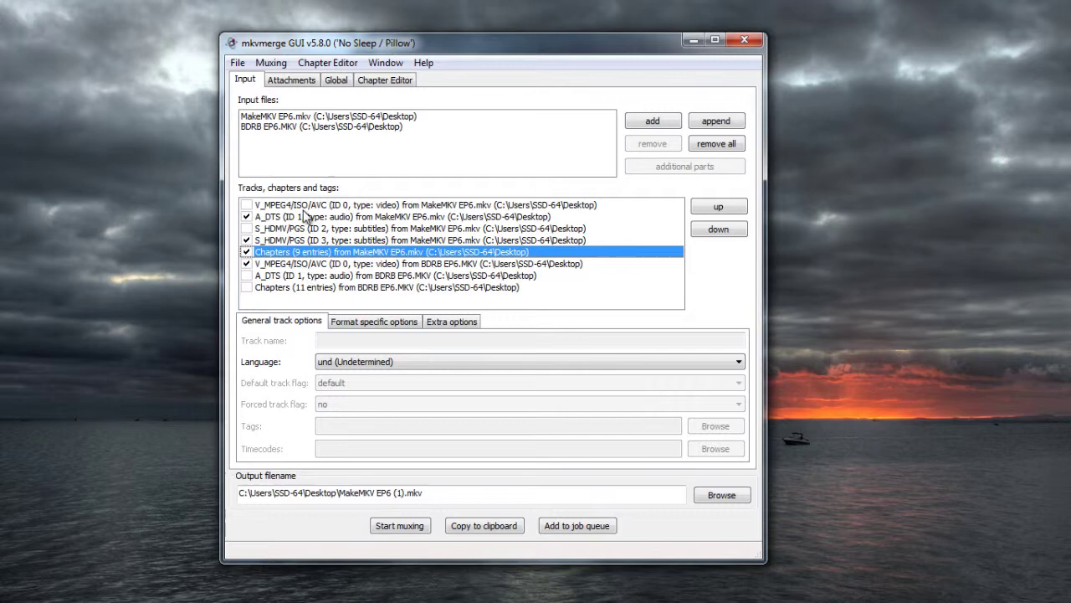
- Review each kept track (BDRB video, DTS audio, forced subtitle, 9-entry chapters) and the output path
left_click(308, 206)
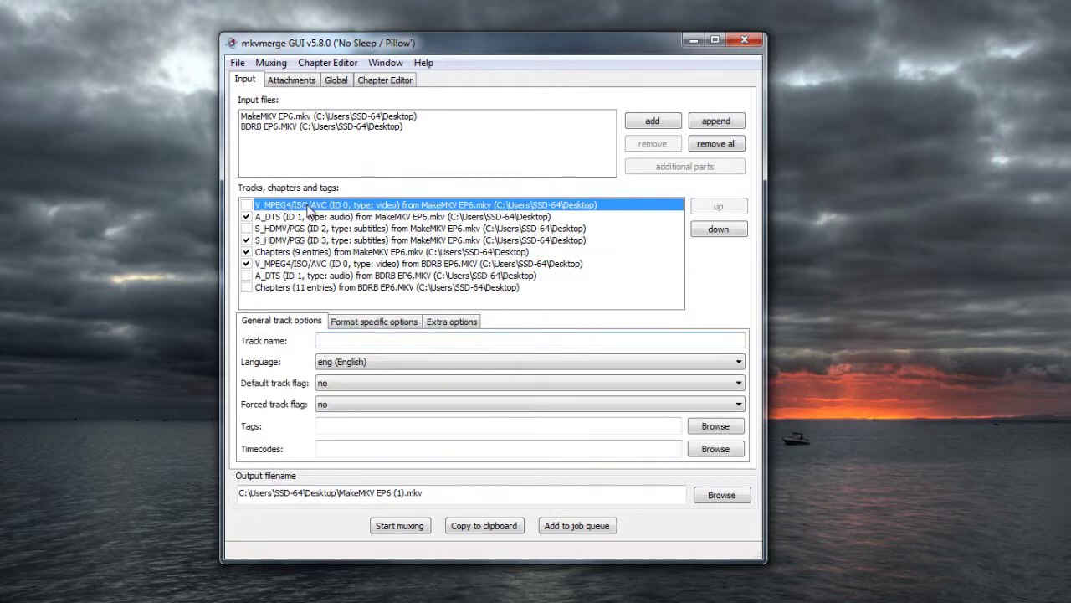
left_click(303, 264)
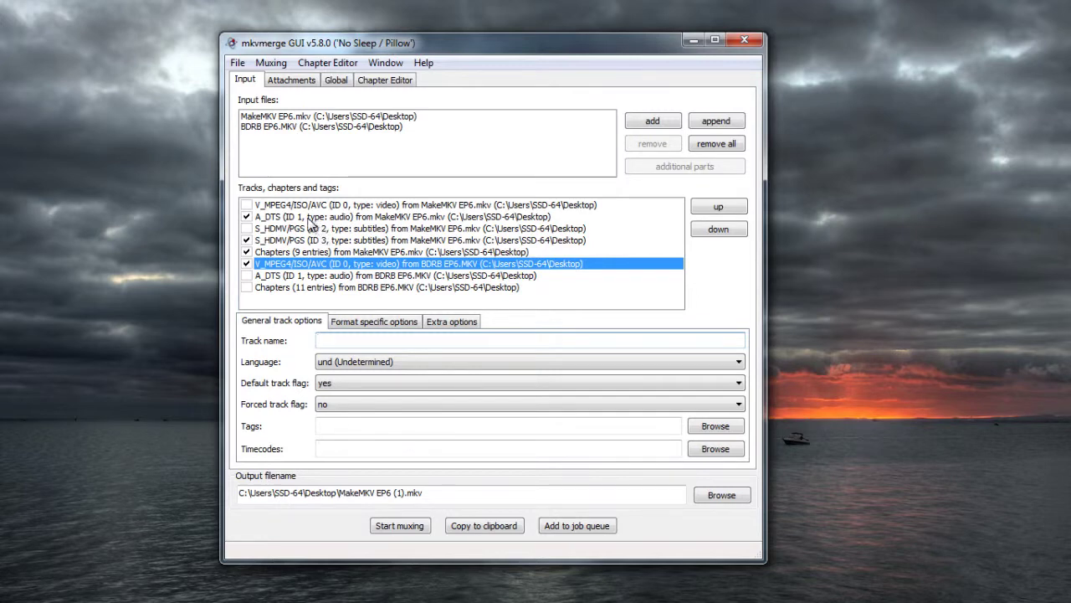
left_click(308, 218)
left_click(303, 241)
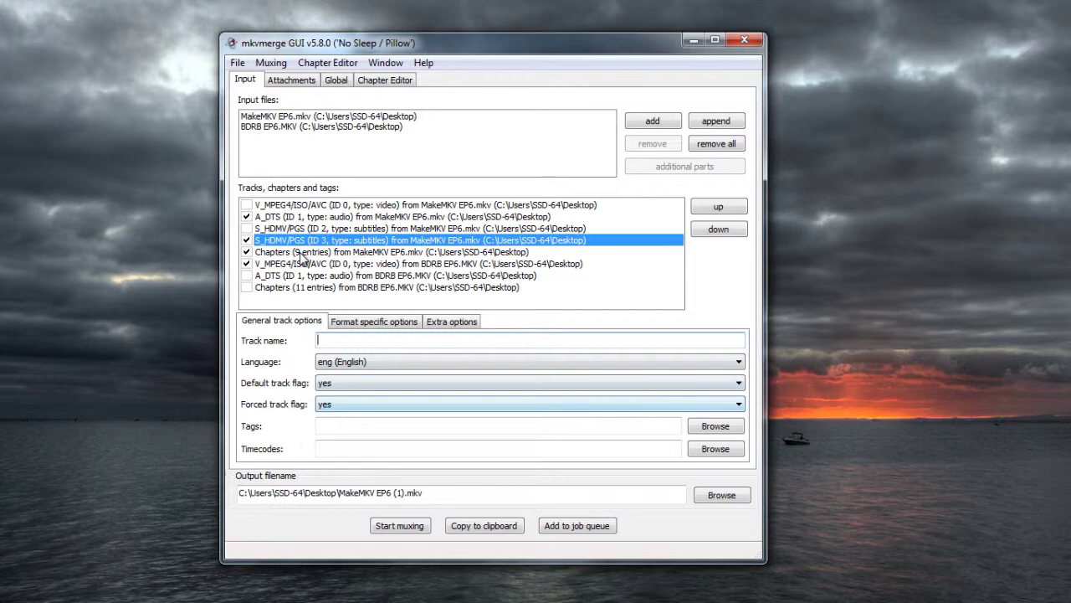
left_click(292, 253)
left_click(295, 265)
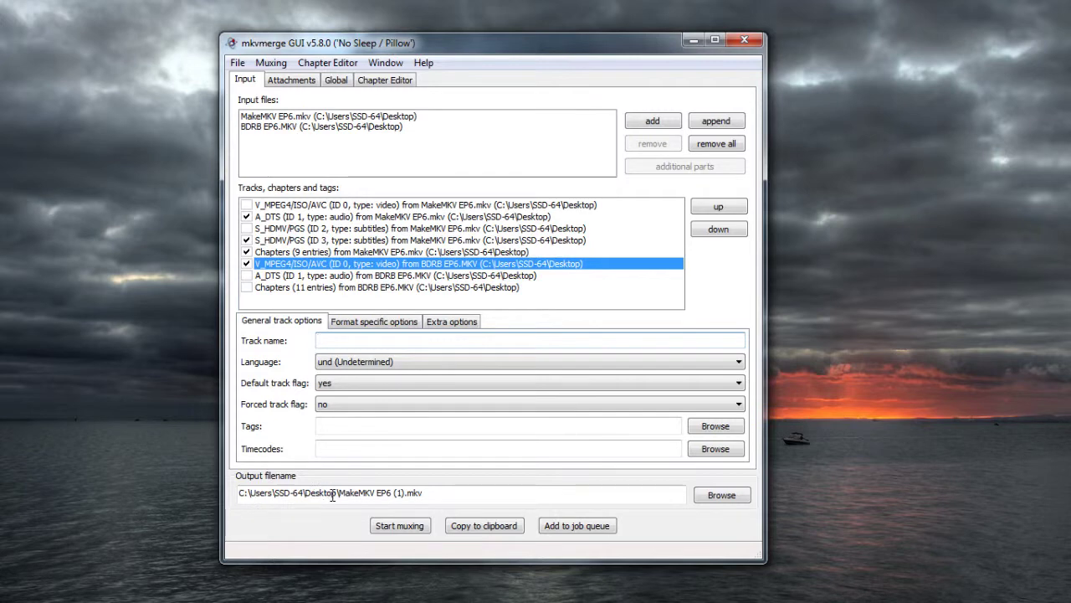
left_click(434, 494)
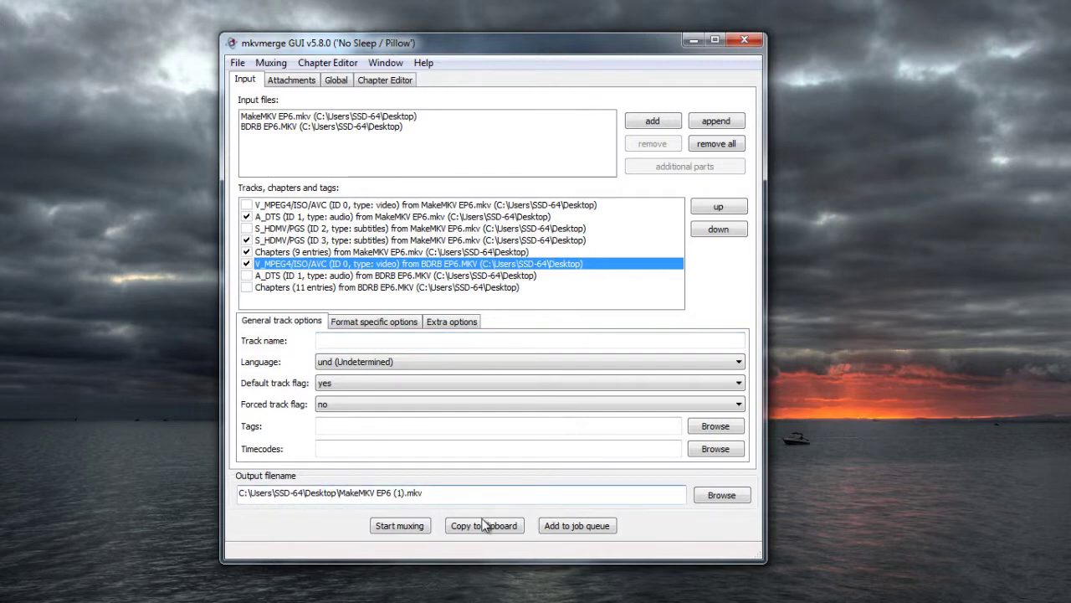
- Start muxing into MakeMKV EP6 (1).mkv and move the progress dialog over the main window
left_click(410, 527)
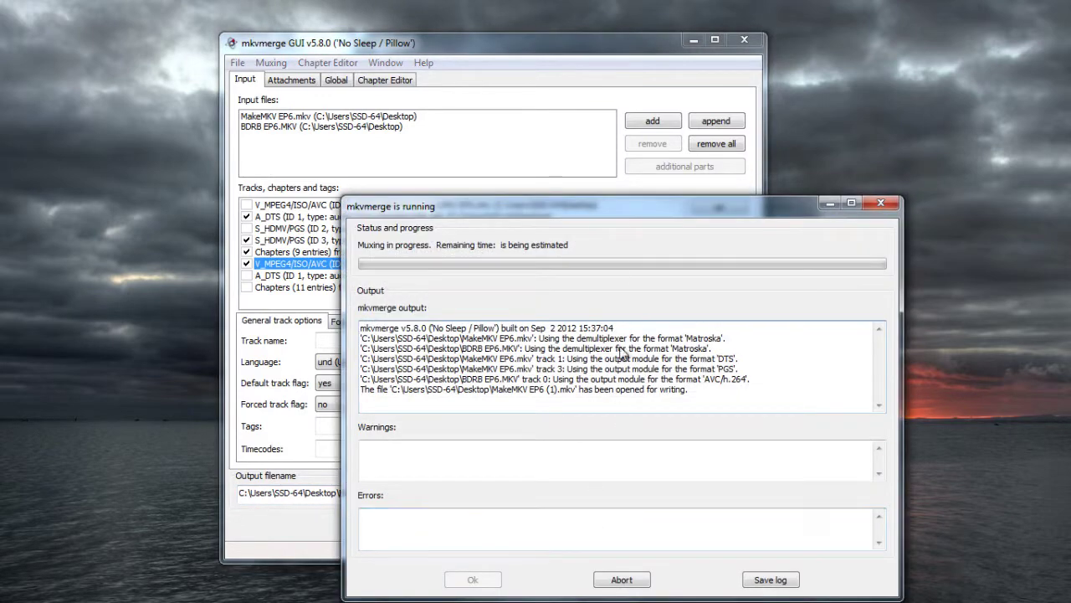
left_click_drag(619, 206, 508, 92)
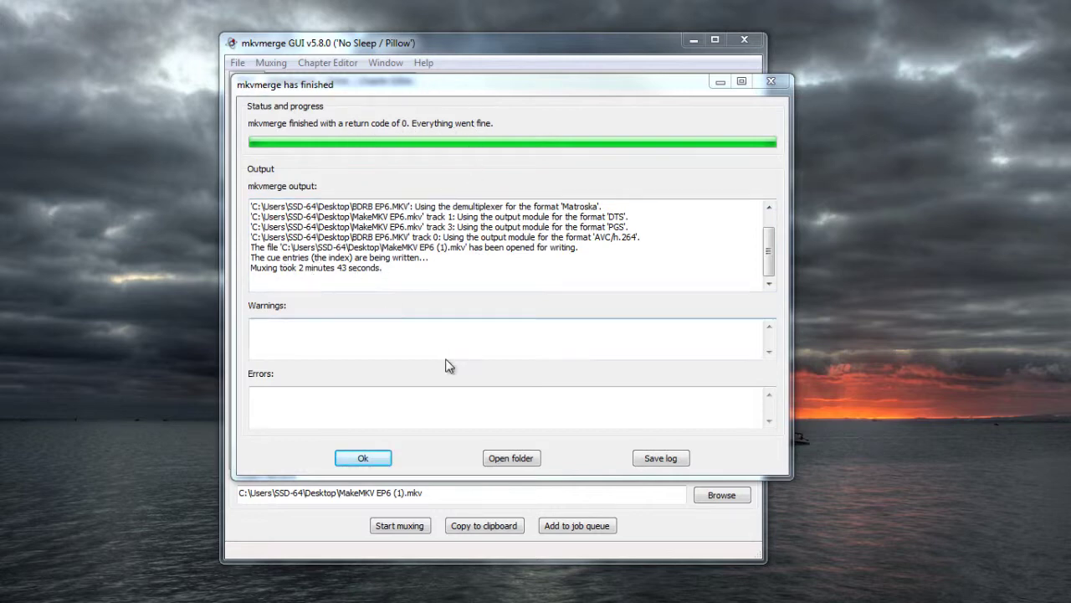
- Close the muxing results, minimize mkvmerge, and move the new output file beside BDRB EP6
left_click(364, 458)
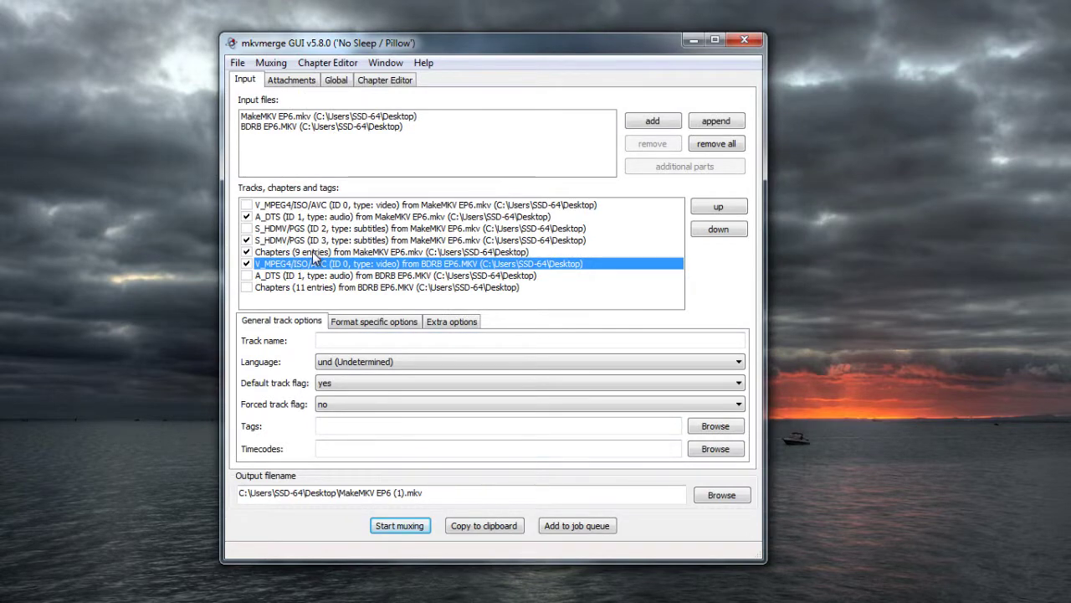
left_click(693, 42)
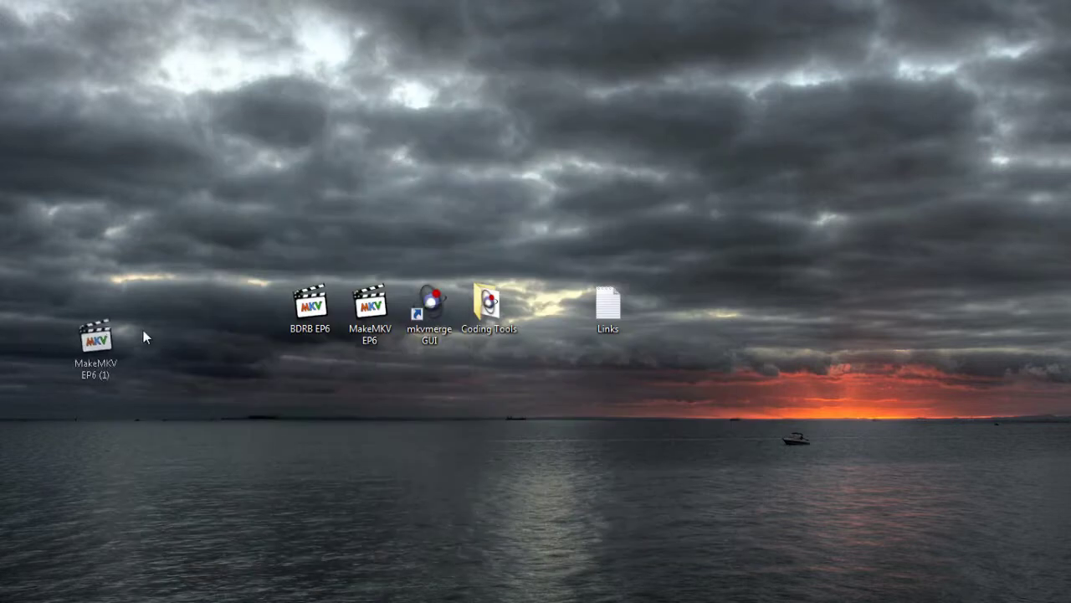
left_click_drag(97, 343, 252, 315)
- Rename the muxed output file to Final
right_click(252, 315)
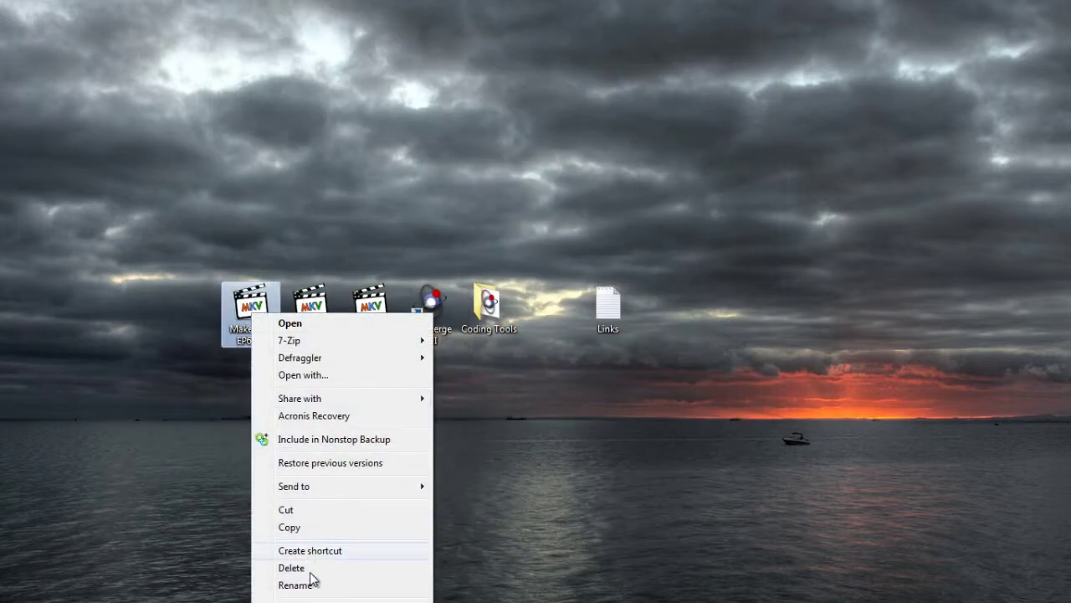
left_click(310, 579)
type("Final")
key("Return")
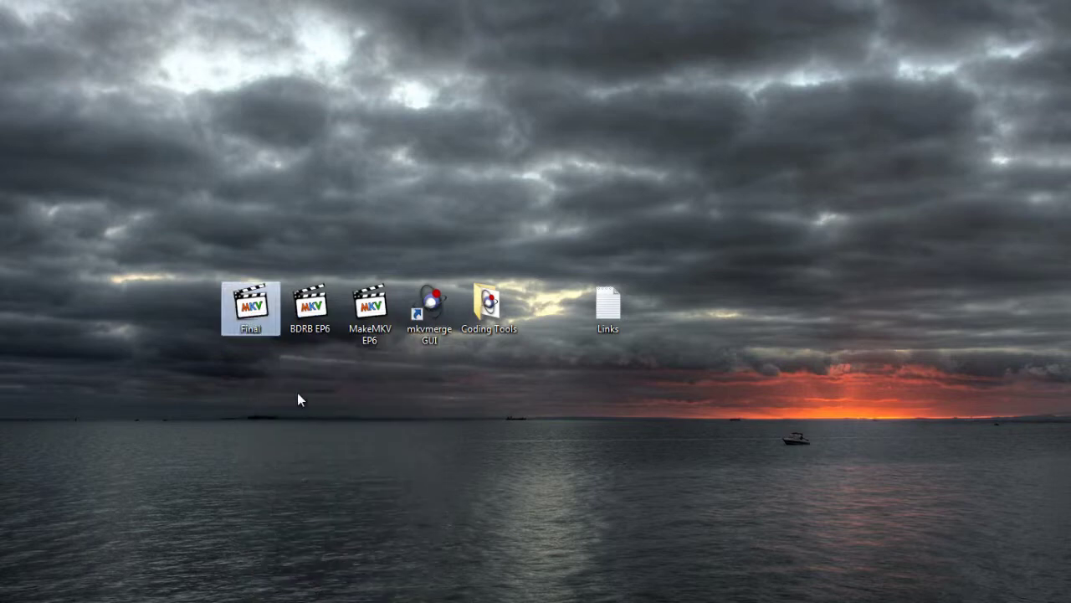
mouse_move(257, 325)
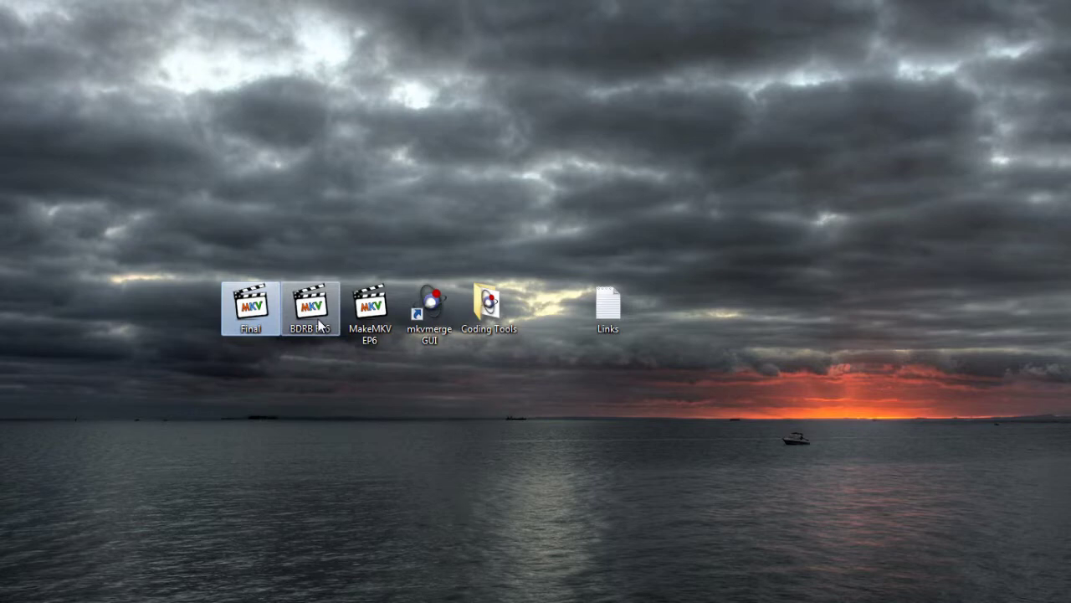
mouse_move(319, 325)
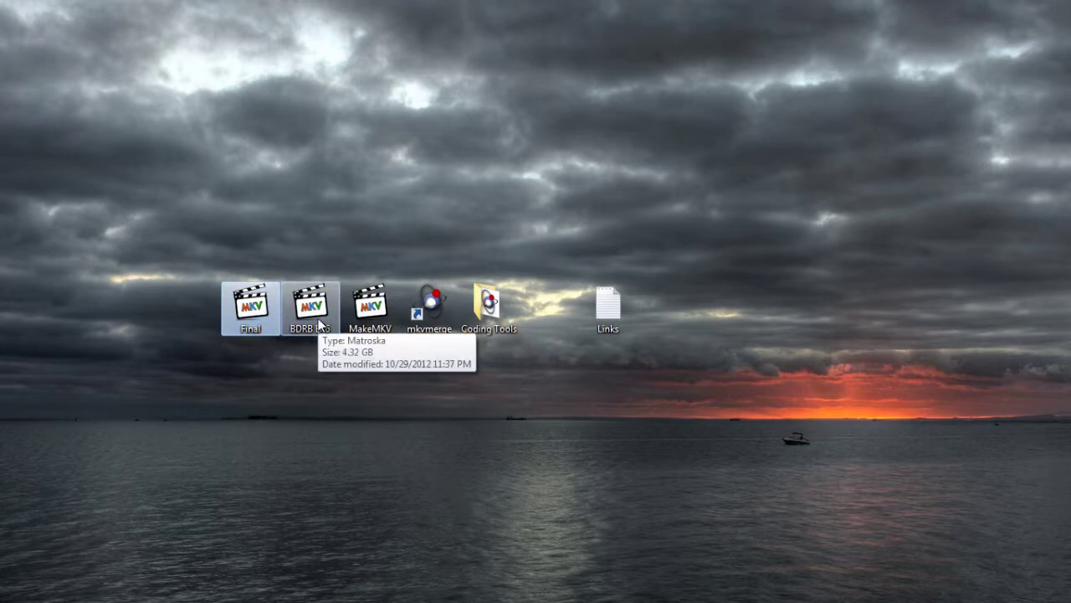
mouse_move(354, 316)
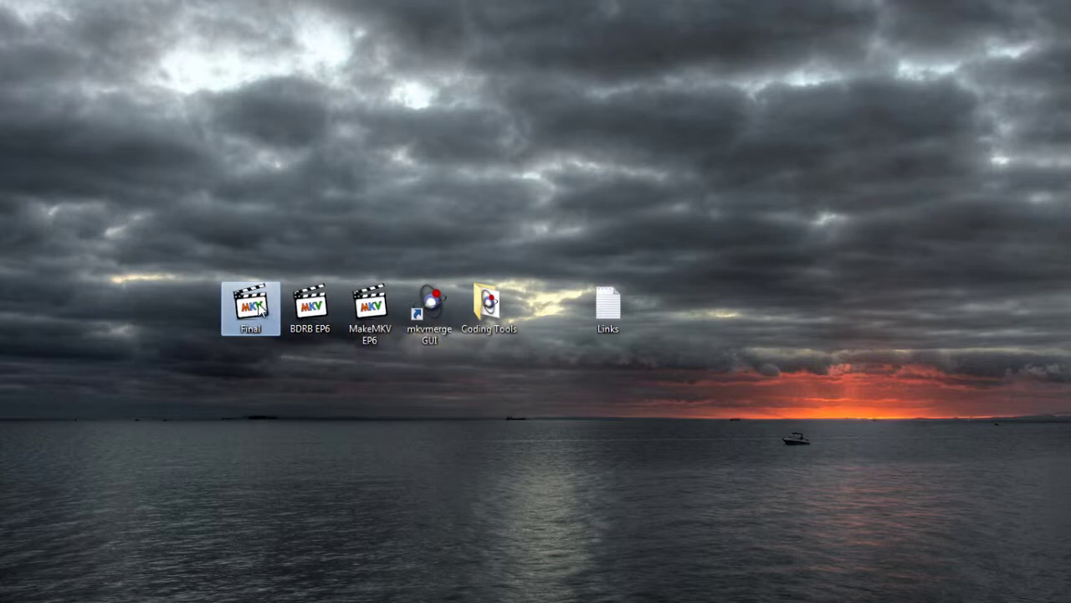
- Move the Final file icon to an empty spot above the other desktop icons
left_click_drag(261, 308, 443, 177)
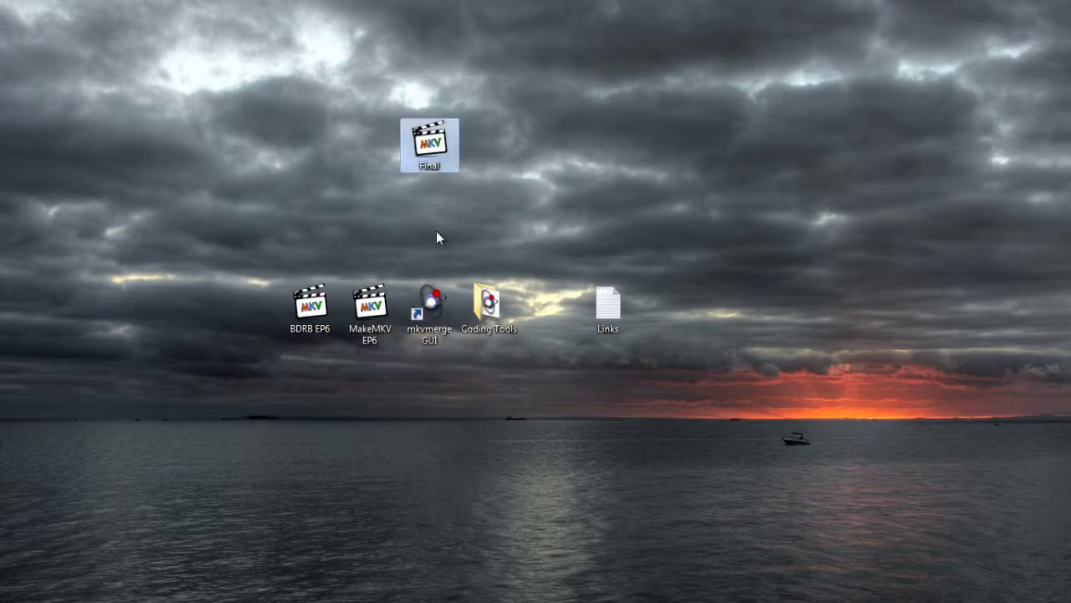
mouse_move(375, 303)
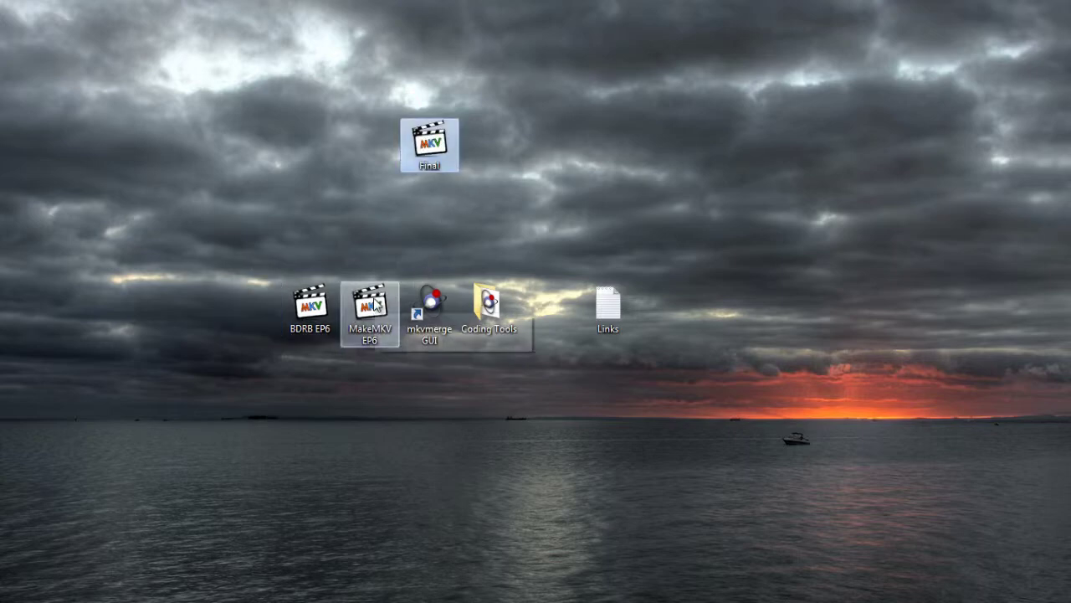